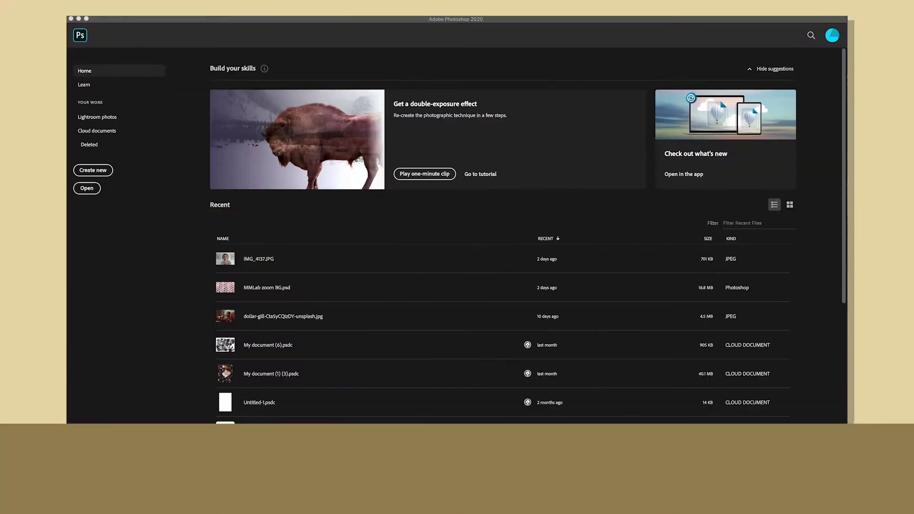
Step: Create a new 1000 × 1000 px, 300 ppi blank document from the preset
{"action": "left_click", "coordinate": [92, 171]}
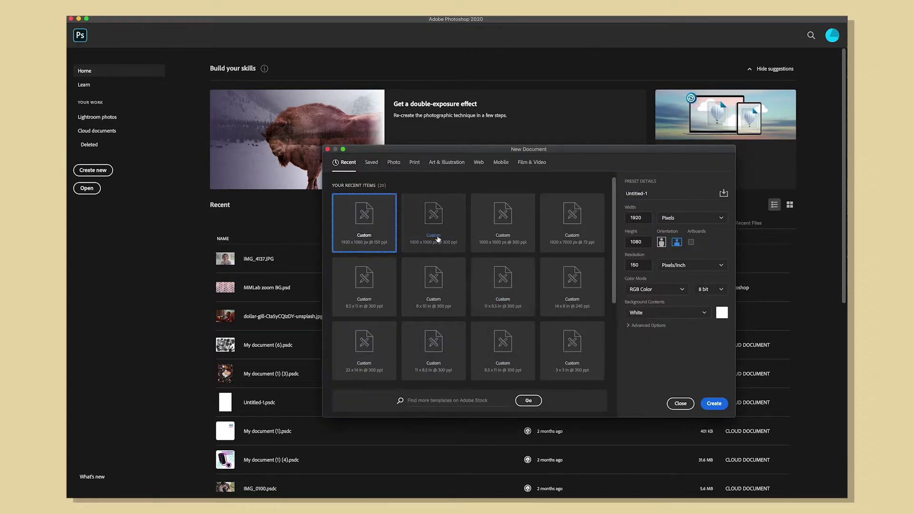
{"action": "left_click", "coordinate": [422, 251]}
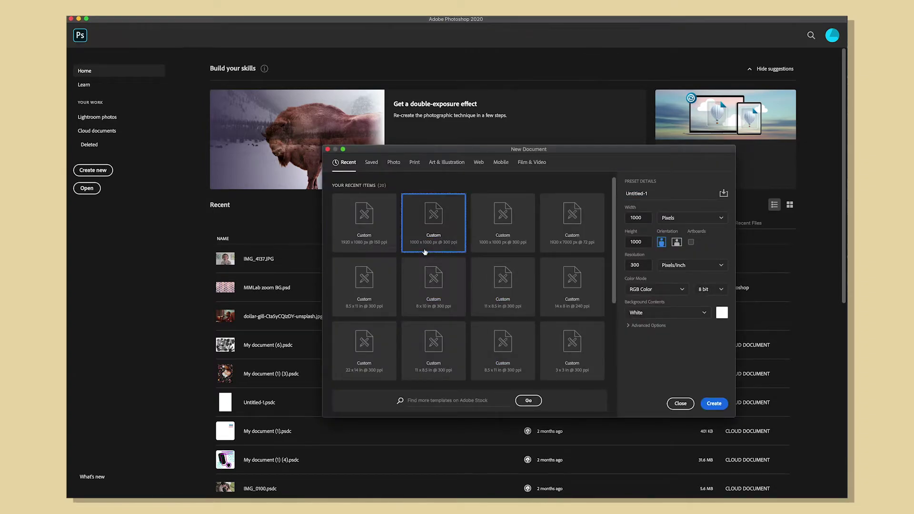
{"action": "left_click", "coordinate": [644, 218]}
{"action": "left_click", "coordinate": [645, 241]}
{"action": "left_click", "coordinate": [646, 266]}
{"action": "left_click", "coordinate": [713, 403]}
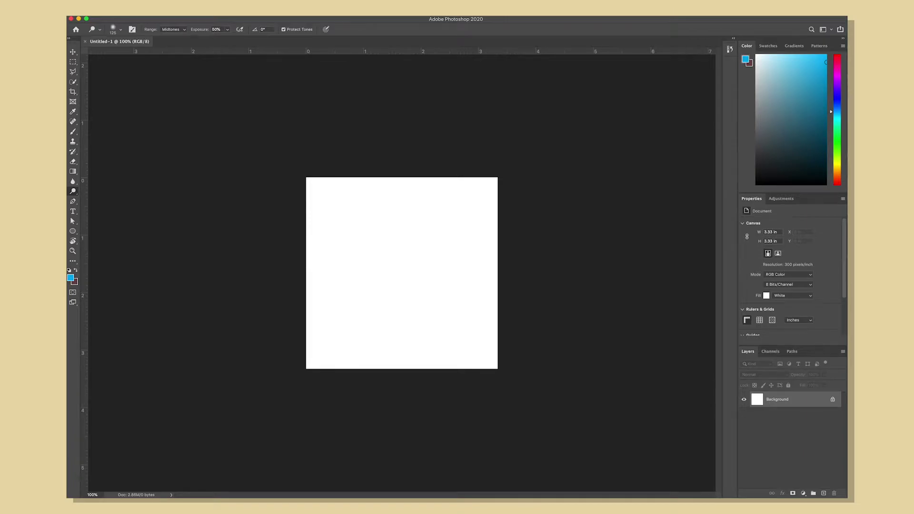
Step: Place the Earth globe image on the canvas and rasterize its layer
{"action": "left_click_drag", "start_coordinate": [556, 200], "coordinate": [408, 262]}
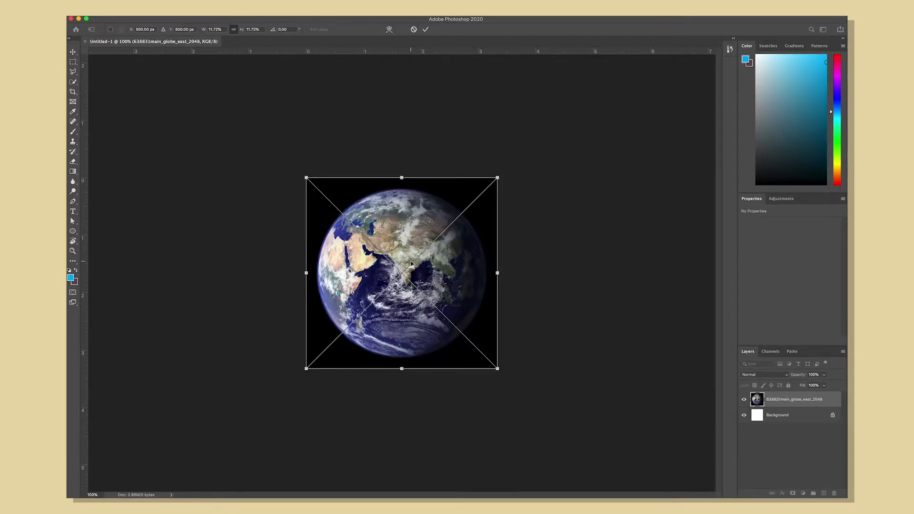
{"action": "key", "text": "Return"}
{"action": "key", "text": "o"}
{"action": "left_click", "coordinate": [527, 289]}
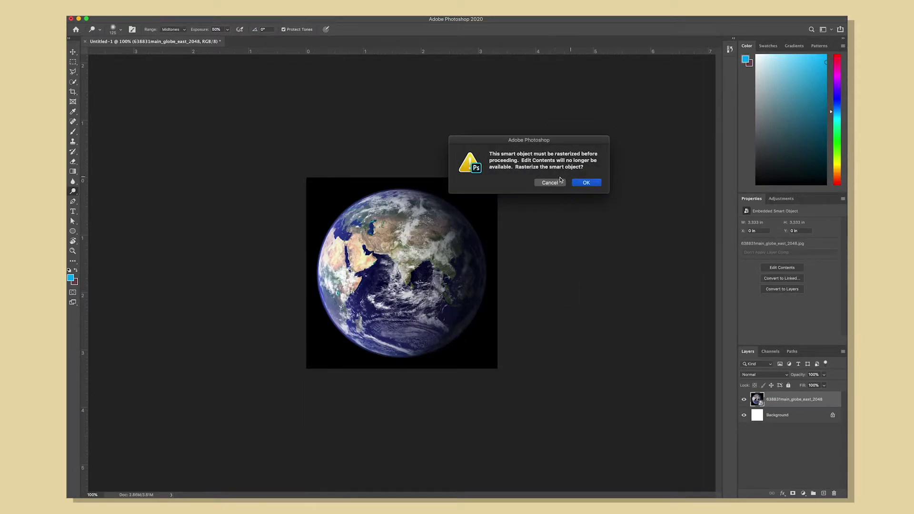
{"action": "left_click", "coordinate": [587, 183]}
{"action": "key", "text": "a"}
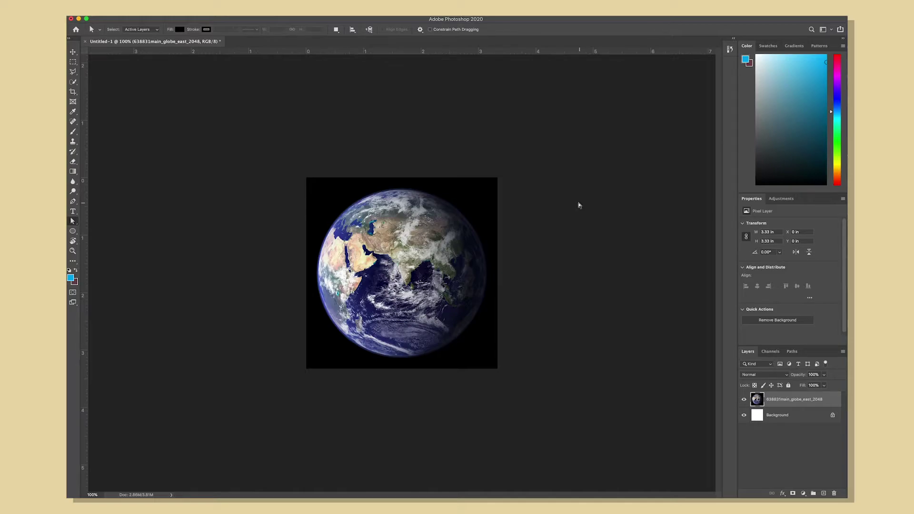
Step: Place the medical-mask image above the globe and quick-select the white background around it
{"action": "left_click_drag", "start_coordinate": [393, 294], "coordinate": [394, 295]}
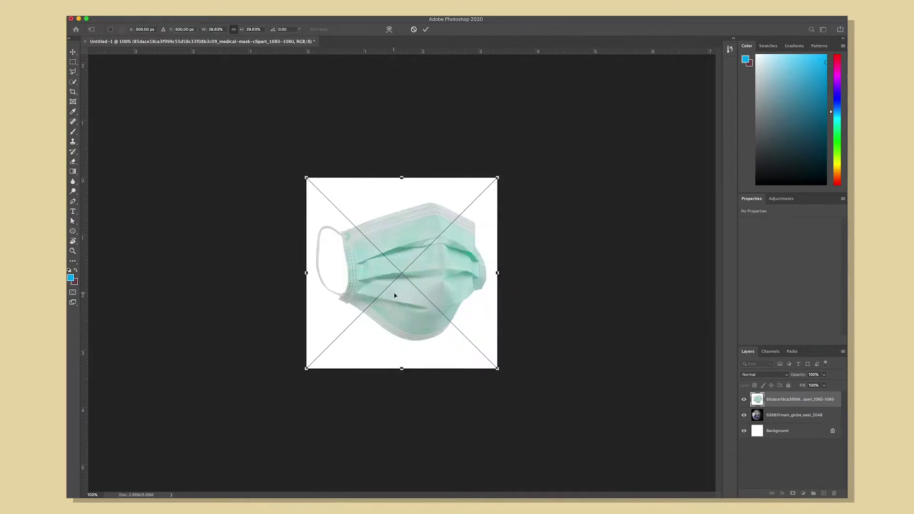
{"action": "key", "text": "Return"}
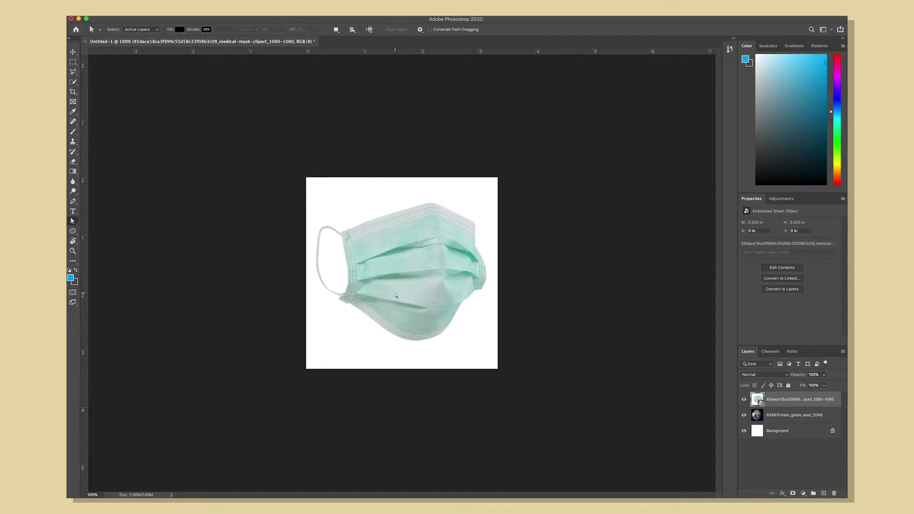
{"action": "key", "text": "w"}
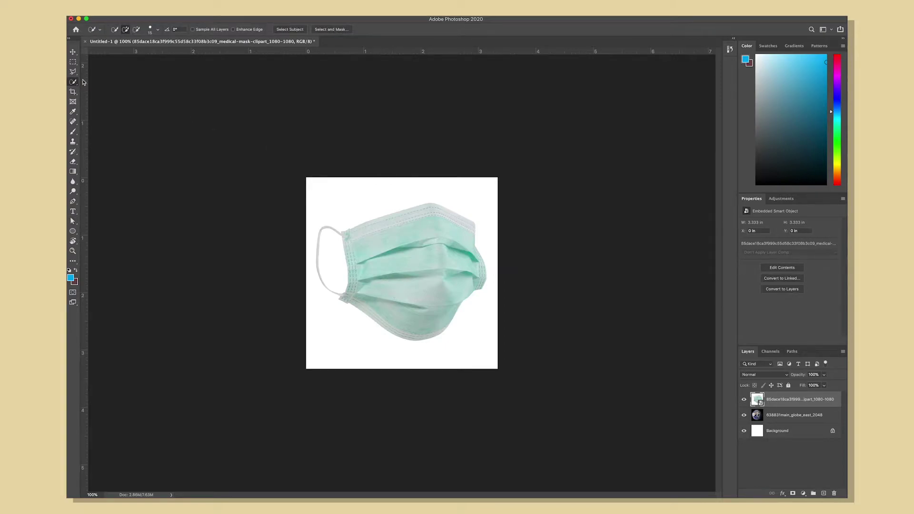
{"action": "mouse_move", "coordinate": [343, 206]}
{"action": "left_mouse_down"}
{"action": "mouse_move", "coordinate": [468, 192]}
{"action": "mouse_move", "coordinate": [485, 242]}
{"action": "mouse_move", "coordinate": [485, 314]}
{"action": "mouse_move", "coordinate": [473, 334]}
{"action": "mouse_move", "coordinate": [424, 363]}
{"action": "mouse_move", "coordinate": [385, 366]}
{"action": "mouse_move", "coordinate": [338, 345]}
{"action": "mouse_move", "coordinate": [327, 261]}
{"action": "left_mouse_up"}
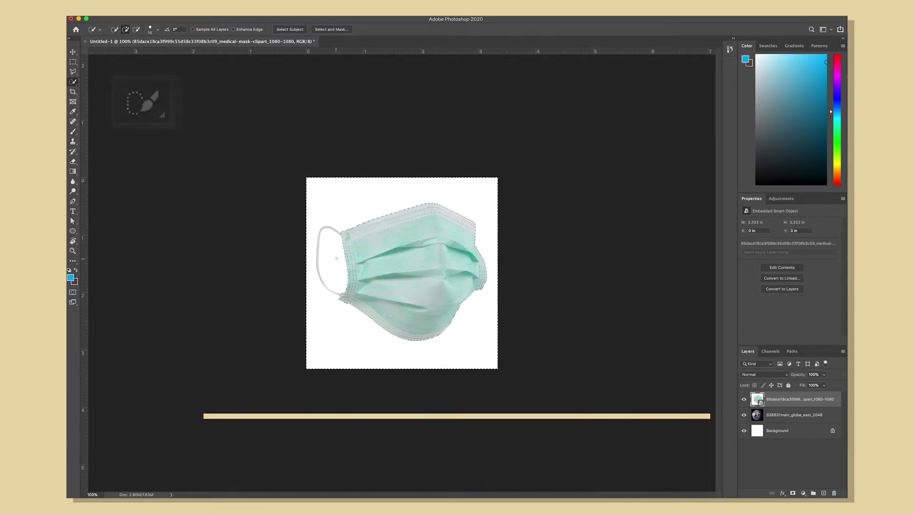
Step: In Select and Mask, invert the selection, set Smooth 21 and Shift Edge -39%, output to Layer Mask
{"action": "left_click", "coordinate": [339, 29]}
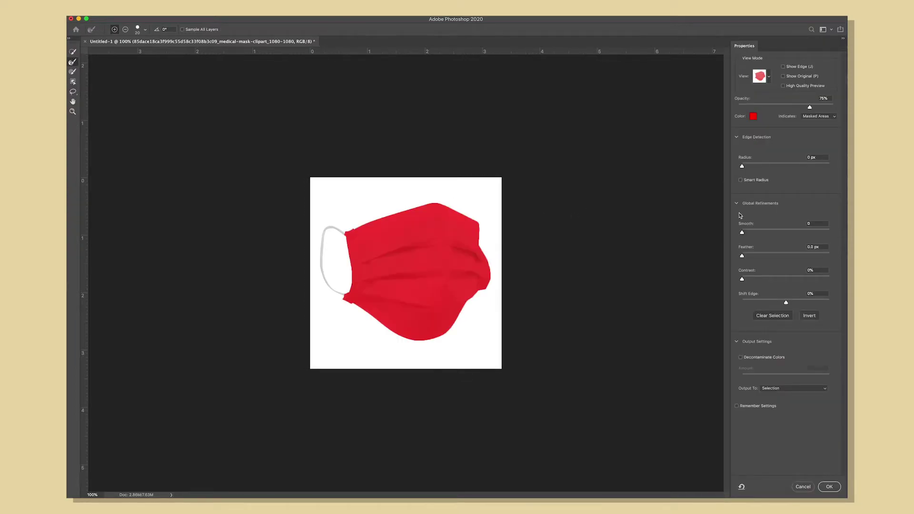
{"action": "left_click", "coordinate": [810, 315]}
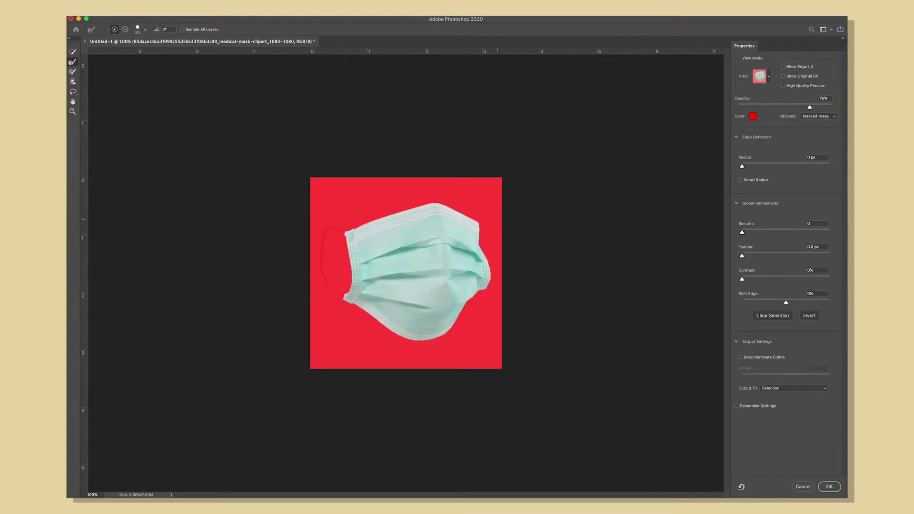
{"action": "key", "text": "super+equal"}
{"action": "key", "text": "super+equal"}
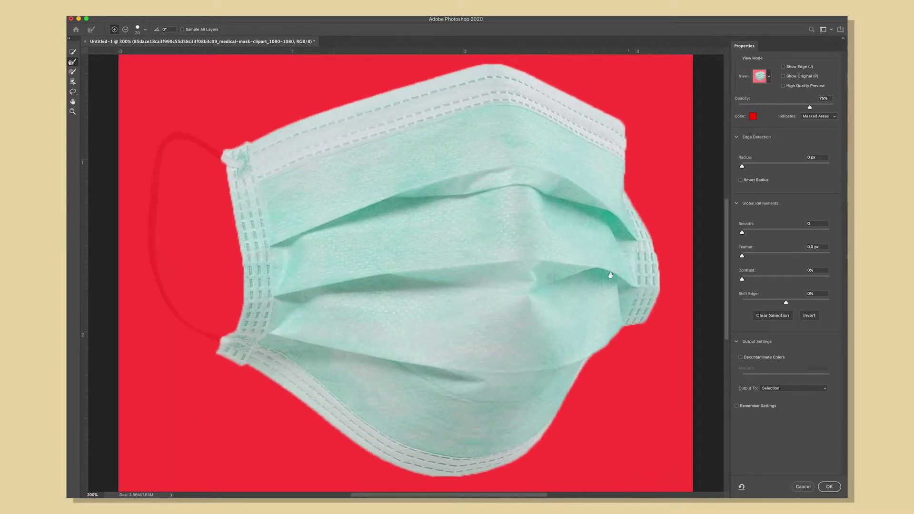
{"action": "left_click_drag", "start_coordinate": [608, 270], "coordinate": [654, 308]}
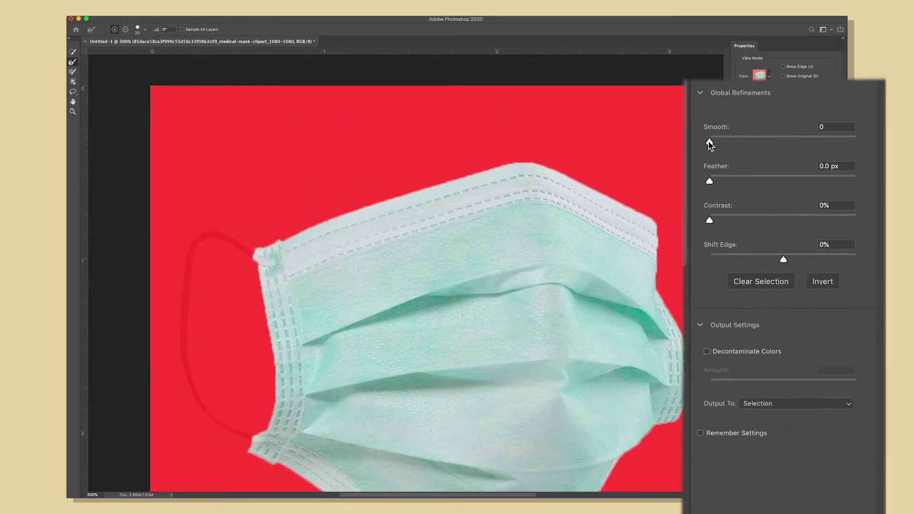
{"action": "left_click_drag", "start_coordinate": [686, 75], "coordinate": [725, 76]}
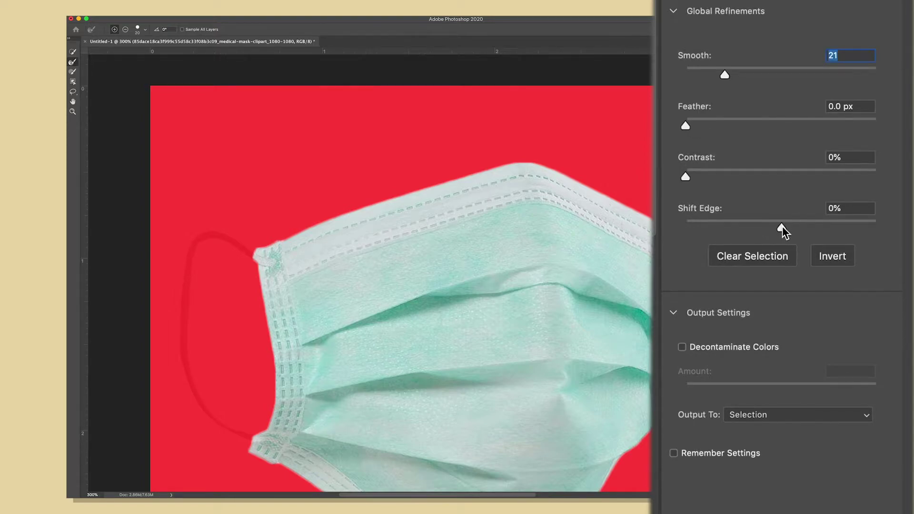
{"action": "left_click_drag", "start_coordinate": [782, 226], "coordinate": [745, 230]}
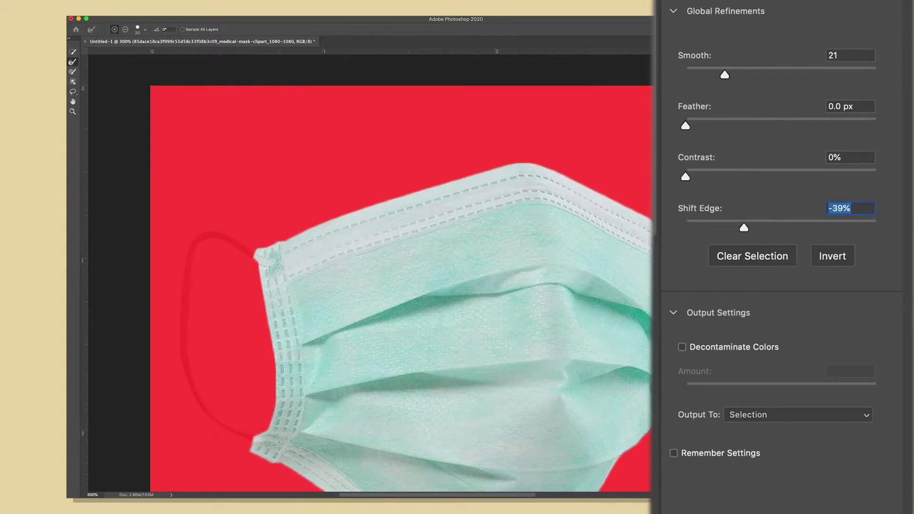
{"action": "scroll", "coordinate": [400, 271], "scroll_direction": "down", "scroll_amount": 5}
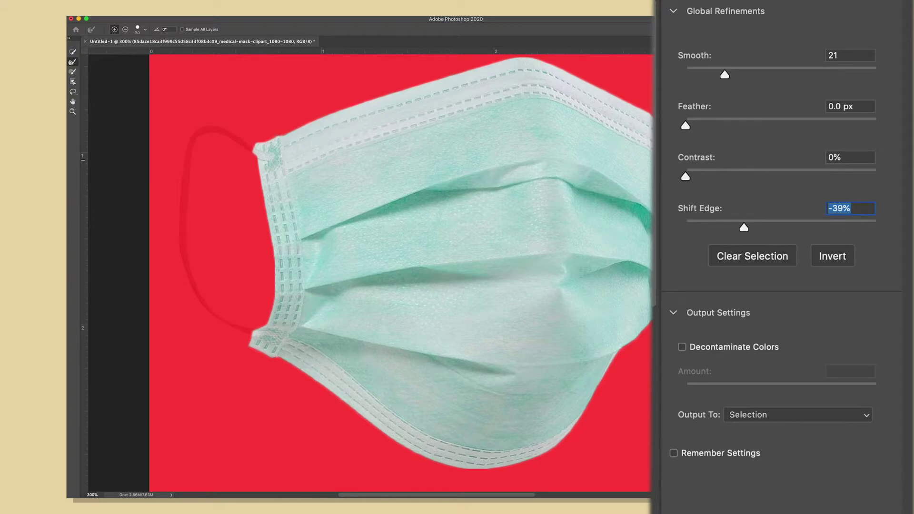
{"action": "left_click", "coordinate": [818, 421]}
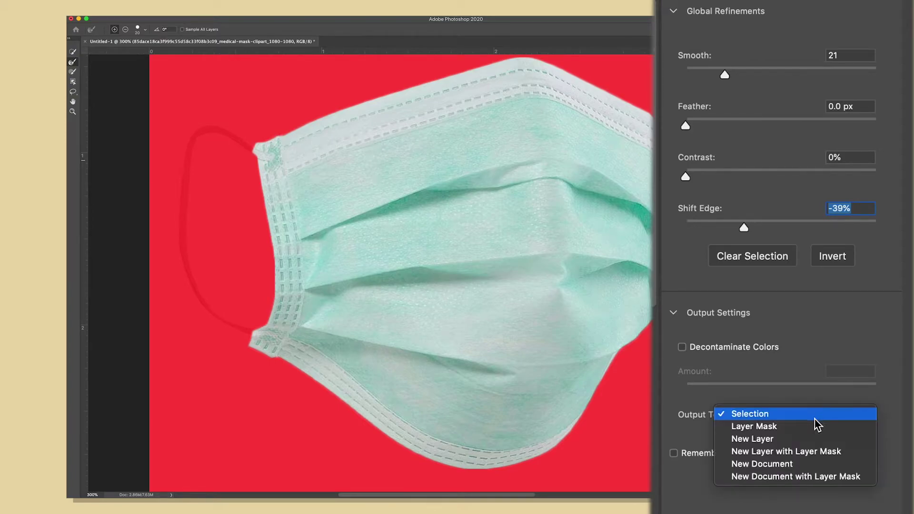
{"action": "left_click", "coordinate": [816, 431]}
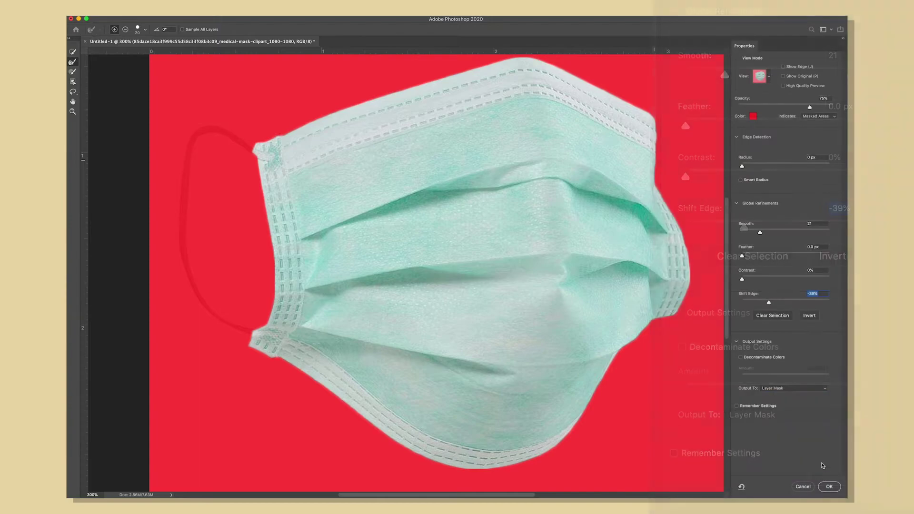
{"action": "left_click", "coordinate": [830, 487]}
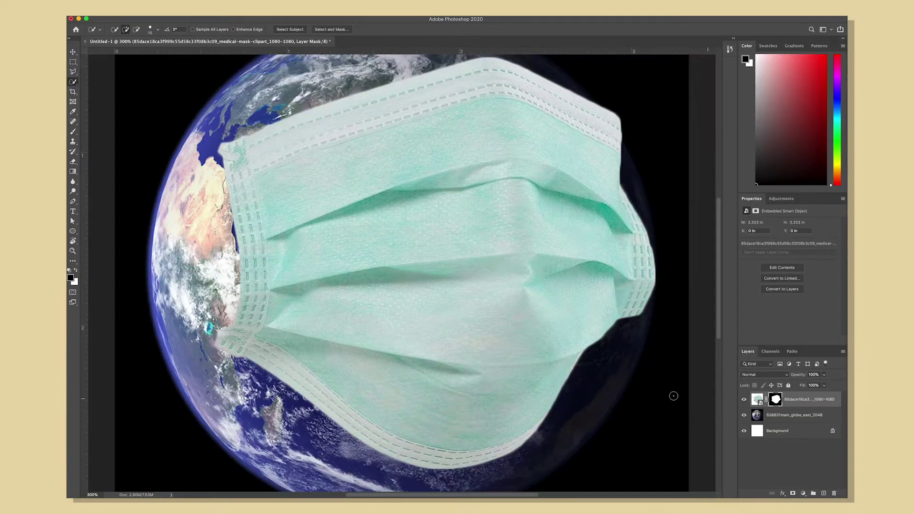
Step: Target the surgical mask image and move it down and right over the globe
{"action": "key", "text": "super+minus"}
{"action": "key", "text": "super+minus"}
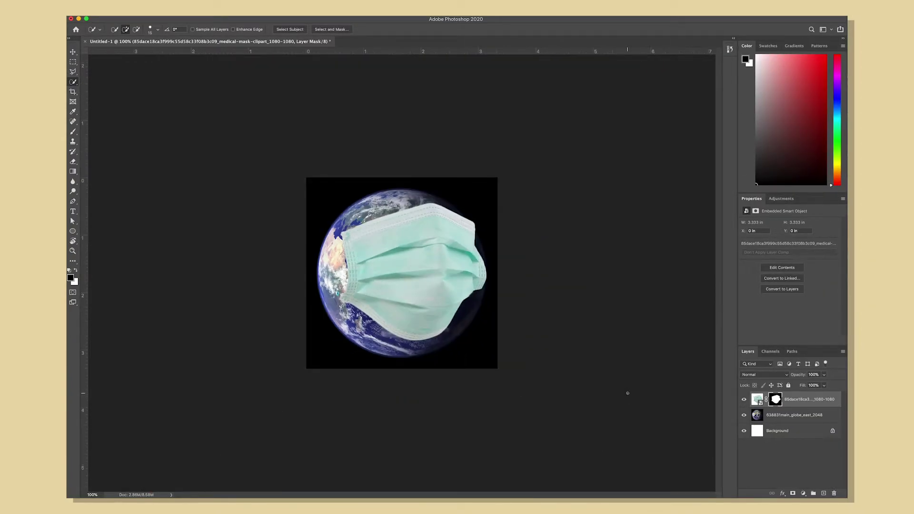
{"action": "key", "text": "super+plus"}
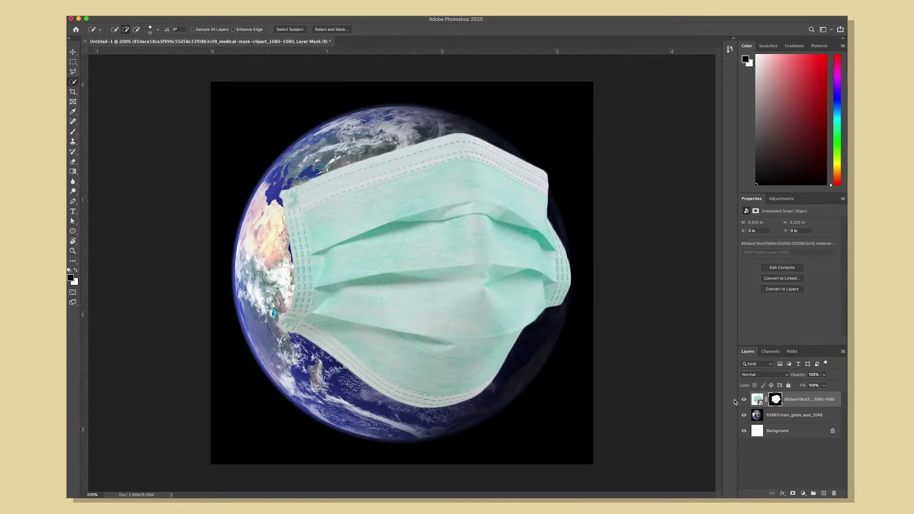
{"action": "left_click", "coordinate": [757, 400]}
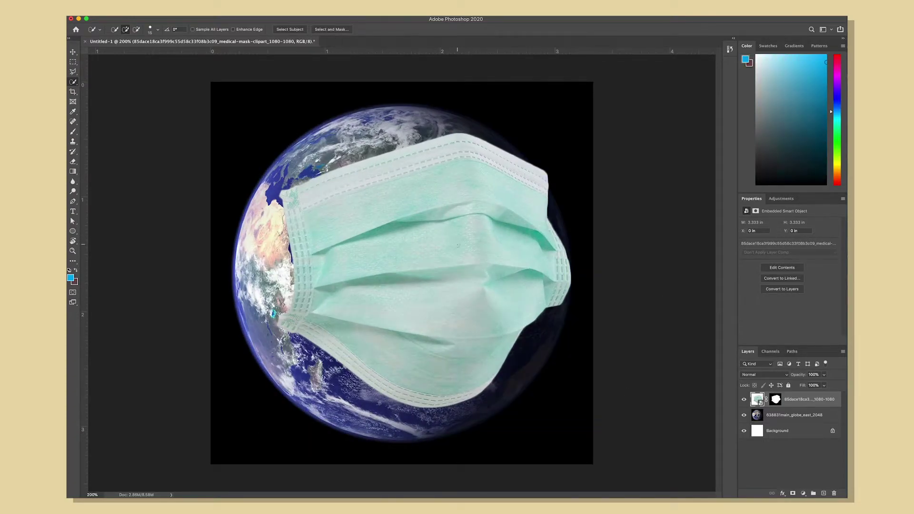
{"action": "key", "text": "v"}
{"action": "left_click_drag", "start_coordinate": [433, 248], "coordinate": [455, 280]}
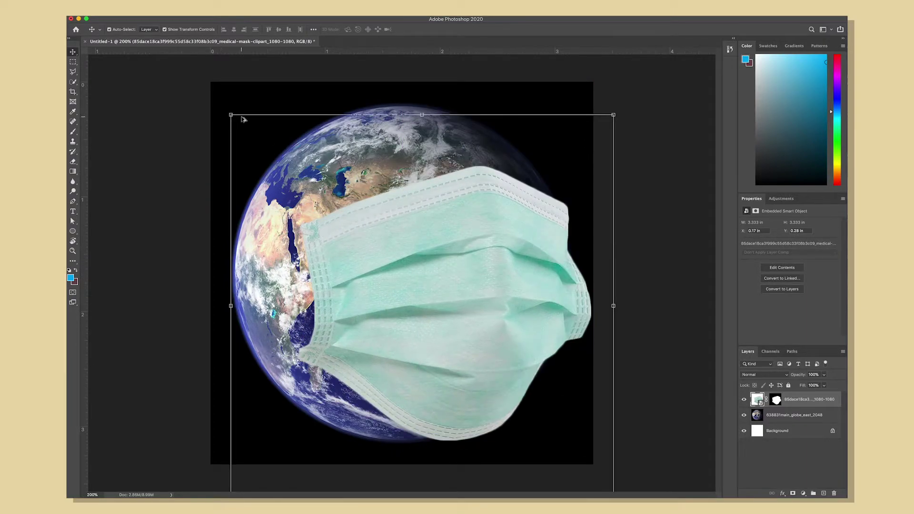
{"action": "left_click_drag", "start_coordinate": [231, 115], "coordinate": [220, 108]}
{"action": "key", "text": "ctrl+z"}
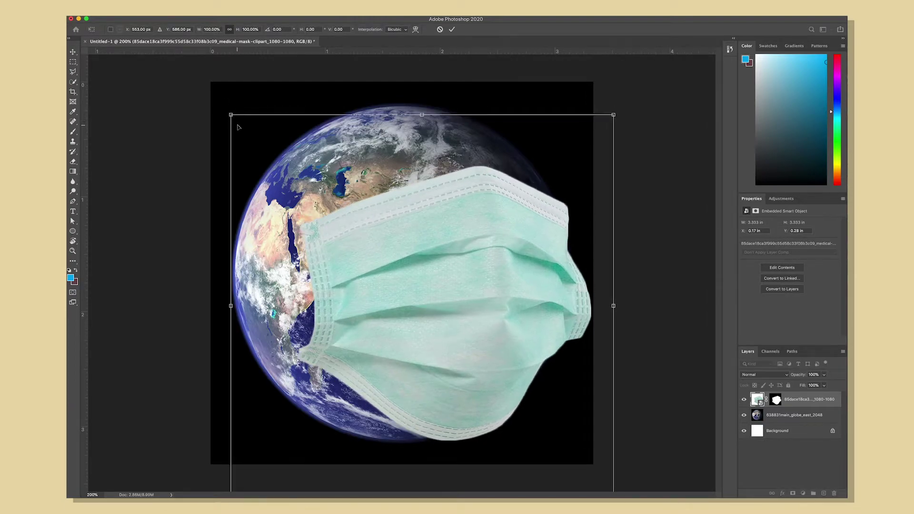
Step: Skew the mask's corners into a perspective shape wrapping the globe and apply the transform
{"action": "left_click_drag", "start_coordinate": [232, 117], "coordinate": [143, 108]}
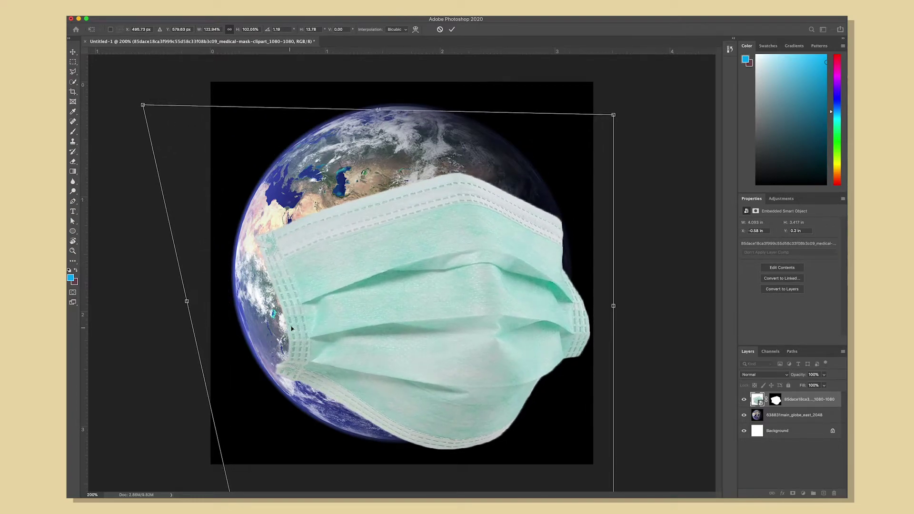
{"action": "key", "text": "super+minus"}
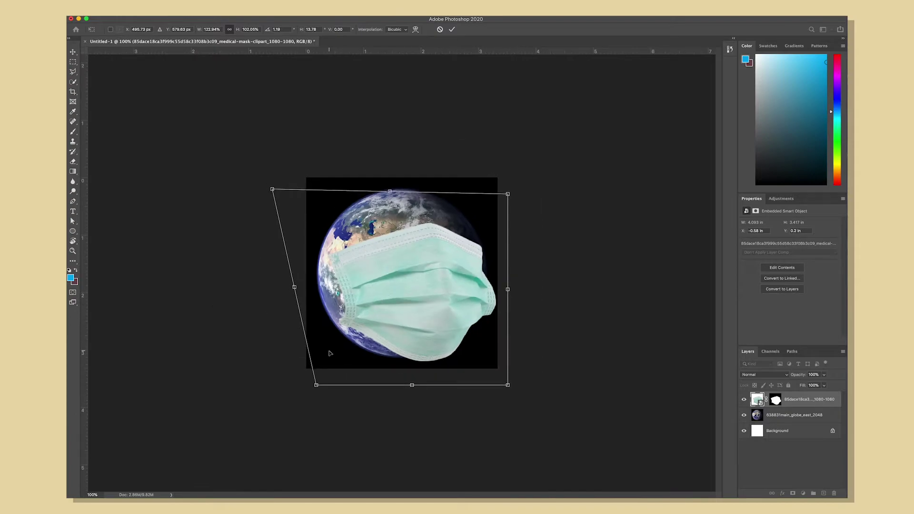
{"action": "left_click_drag", "start_coordinate": [317, 384], "coordinate": [302, 383]}
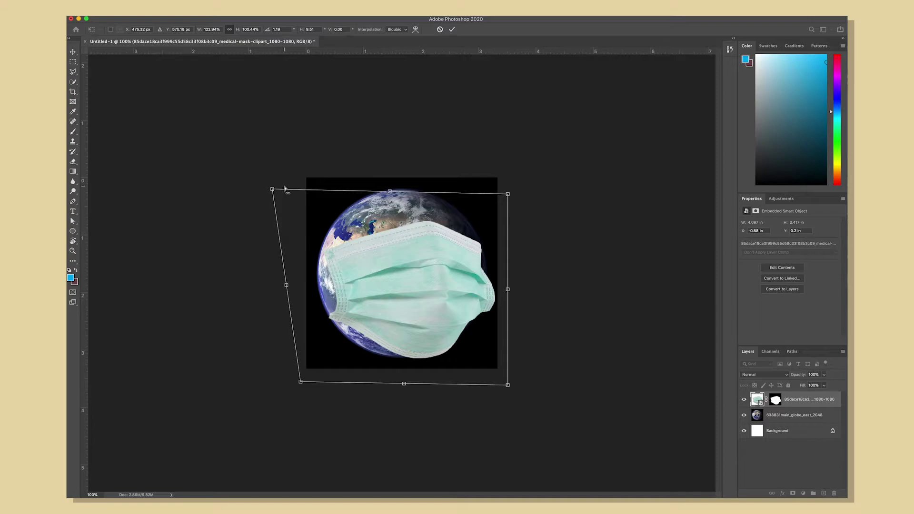
{"action": "left_click_drag", "start_coordinate": [272, 190], "coordinate": [266, 191]}
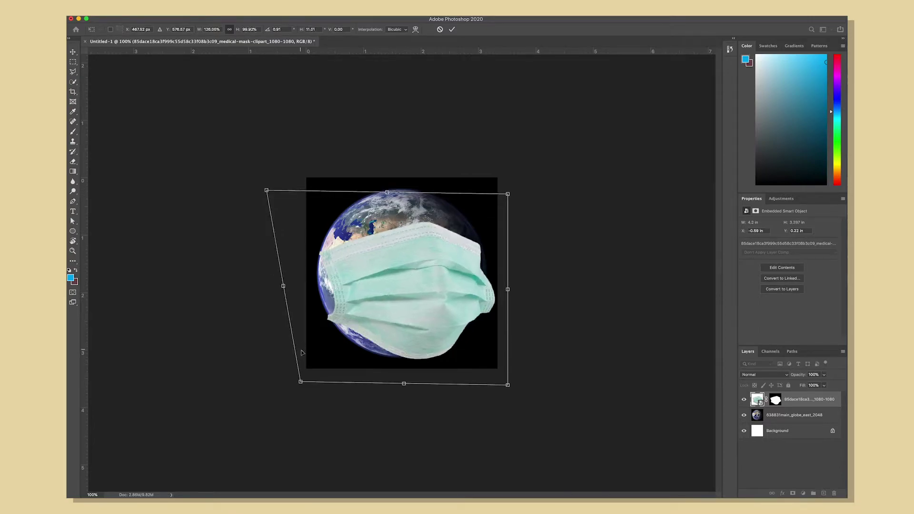
{"action": "left_click_drag", "start_coordinate": [301, 383], "coordinate": [301, 381]}
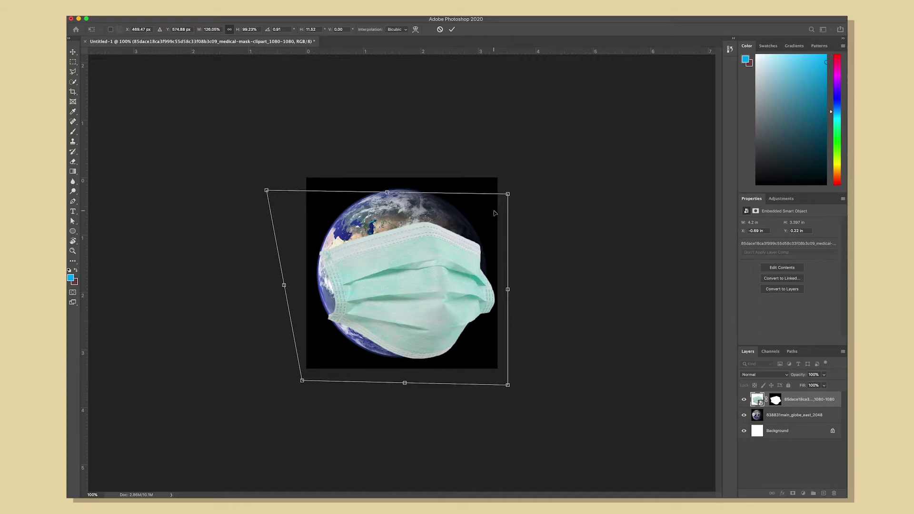
{"action": "left_click_drag", "start_coordinate": [509, 195], "coordinate": [512, 199]}
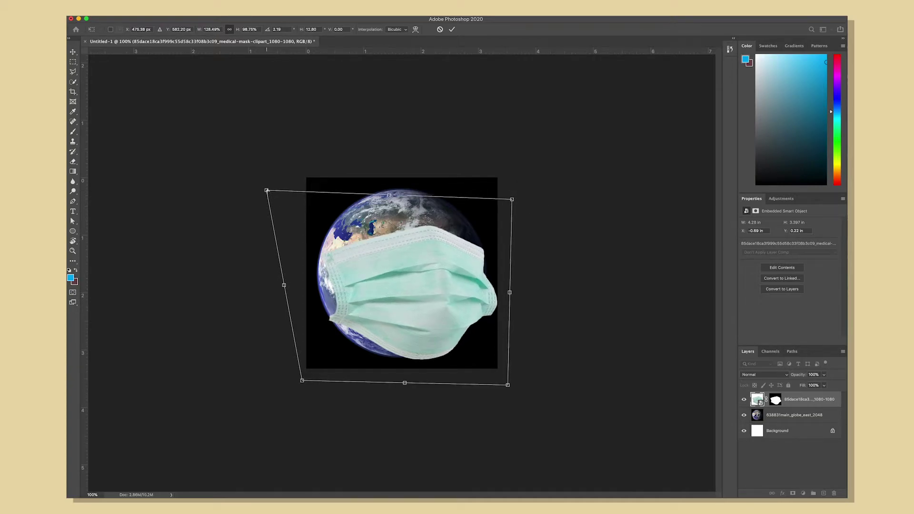
{"action": "left_click_drag", "start_coordinate": [266, 190], "coordinate": [263, 191]}
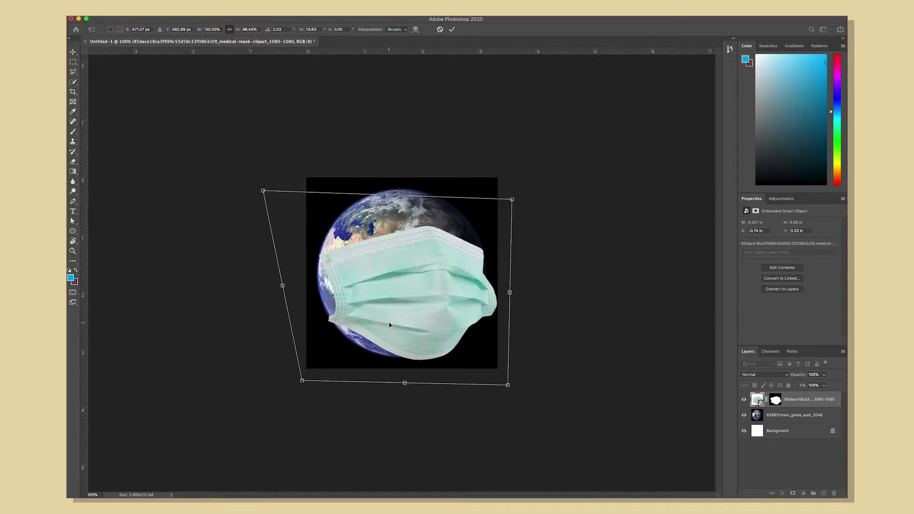
{"action": "key", "text": "Return"}
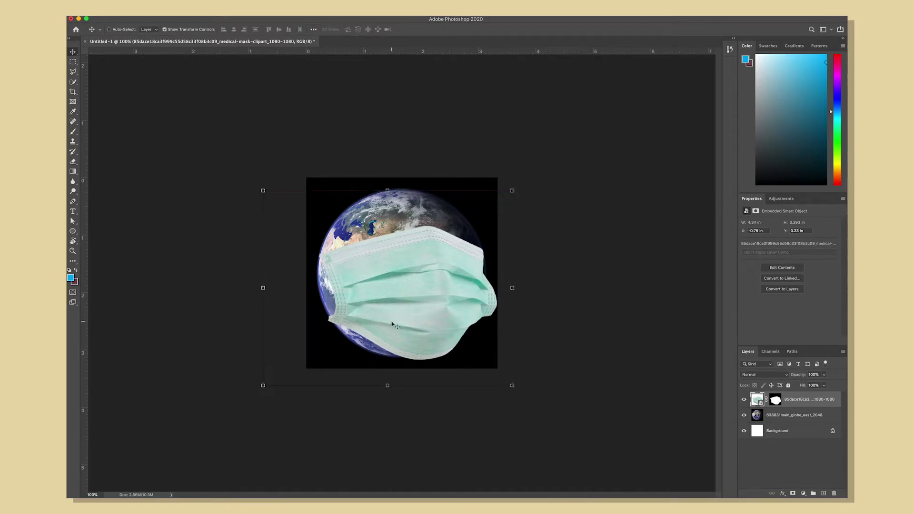
Step: At 300% zoom, trace a closed pen path around the strap along the mask's right edge
{"action": "key", "text": "super+equal"}
{"action": "key", "text": "super+equal"}
{"action": "left_click_drag", "start_coordinate": [418, 333], "coordinate": [336, 283]}
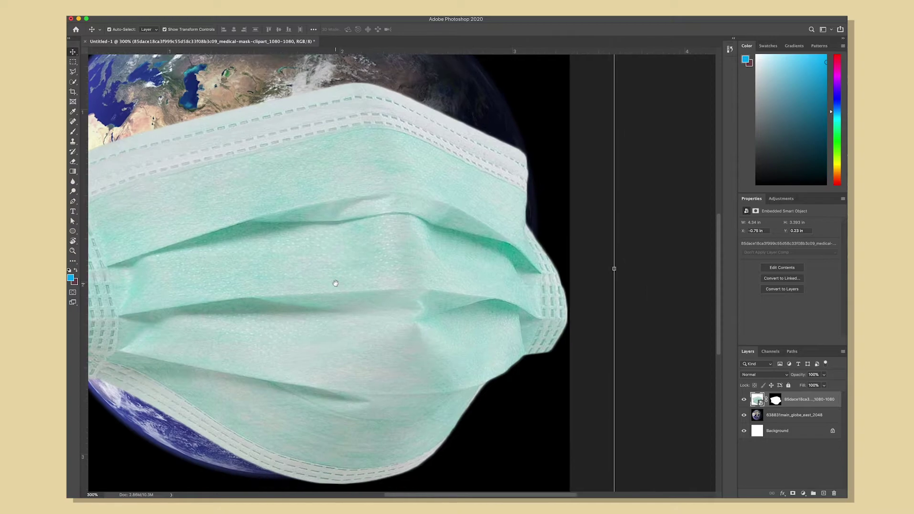
{"action": "scroll", "coordinate": [475, 326], "scroll_direction": "left", "scroll_amount": 2}
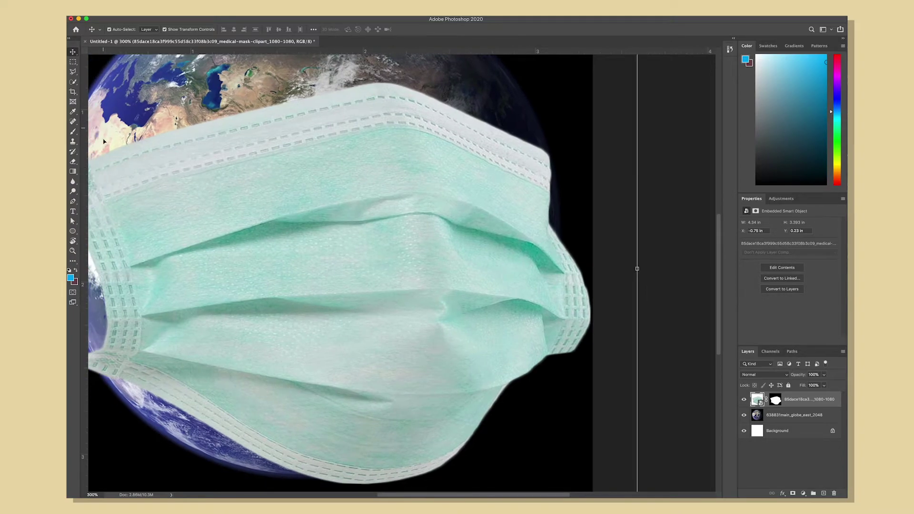
{"action": "left_click", "coordinate": [74, 202]}
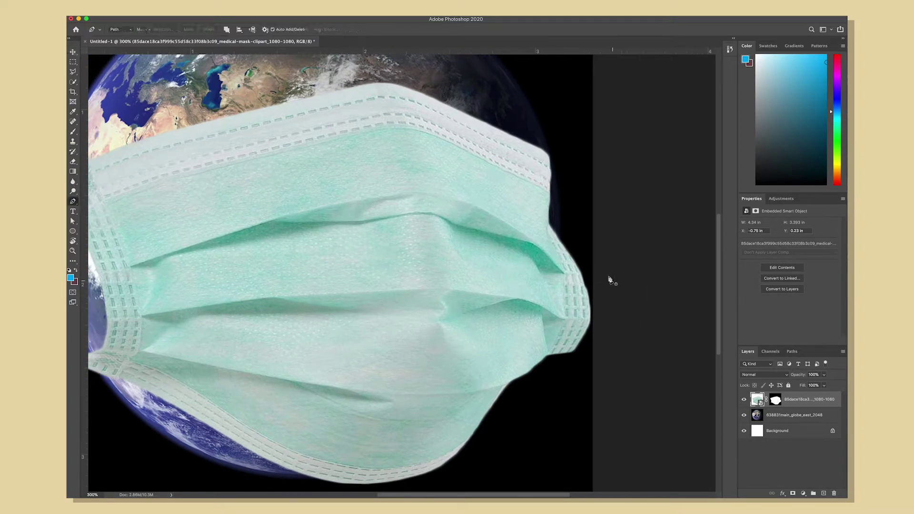
{"action": "left_click", "coordinate": [549, 209]}
{"action": "left_click", "coordinate": [549, 231]}
{"action": "left_click", "coordinate": [566, 271]}
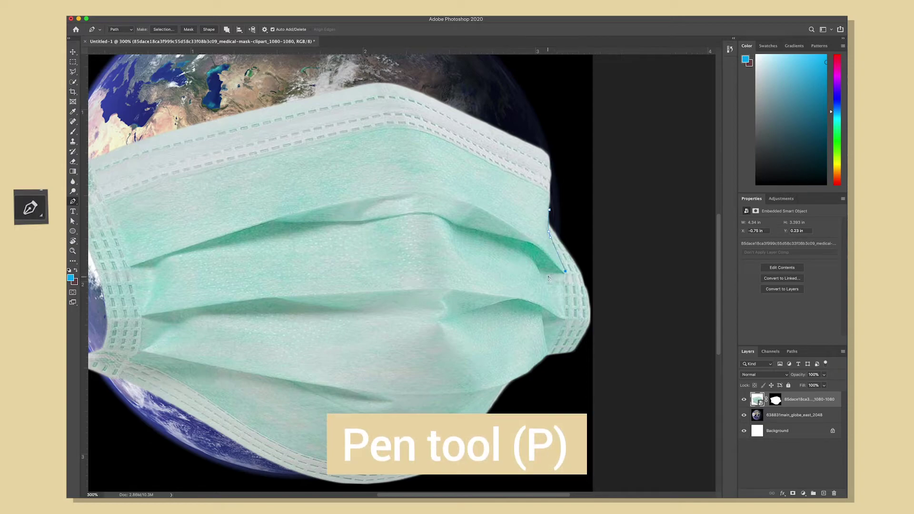
{"action": "left_click", "coordinate": [544, 277]}
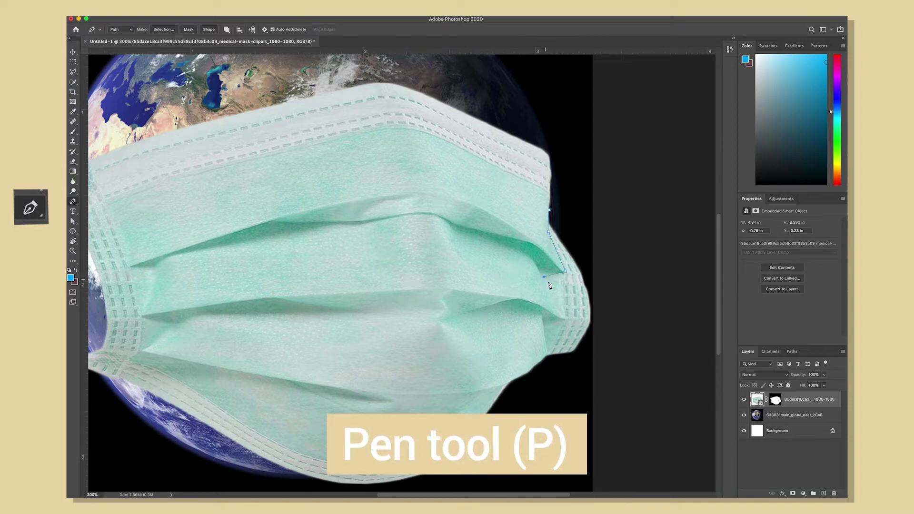
{"action": "left_click", "coordinate": [566, 318]}
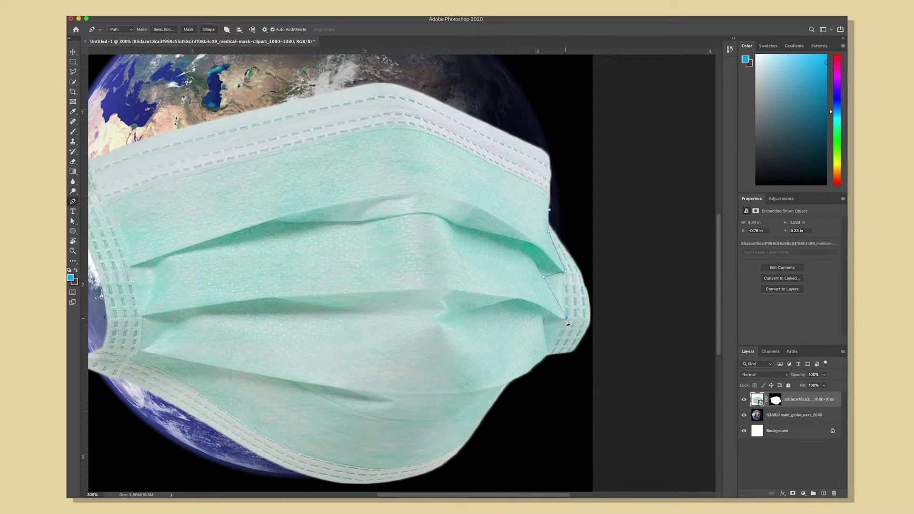
{"action": "left_click", "coordinate": [545, 336]}
{"action": "left_click", "coordinate": [547, 355]}
{"action": "left_click", "coordinate": [575, 374]}
{"action": "left_click", "coordinate": [645, 326]}
{"action": "left_click", "coordinate": [613, 240]}
{"action": "left_click", "coordinate": [569, 207]}
{"action": "left_click", "coordinate": [550, 211]}
Step: Convert the path into a 1 px feathered selection and target the layer mask with the Brush
{"action": "right_click", "coordinate": [580, 217]}
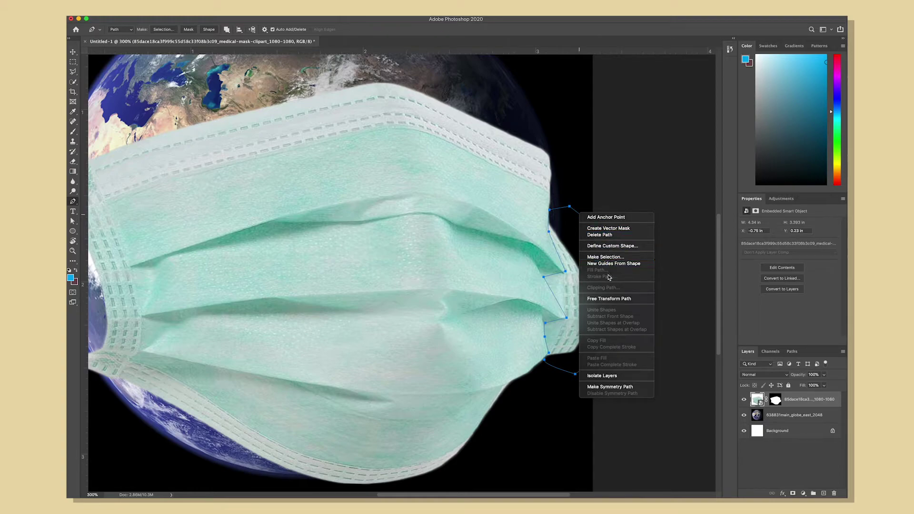
{"action": "left_click", "coordinate": [602, 258]}
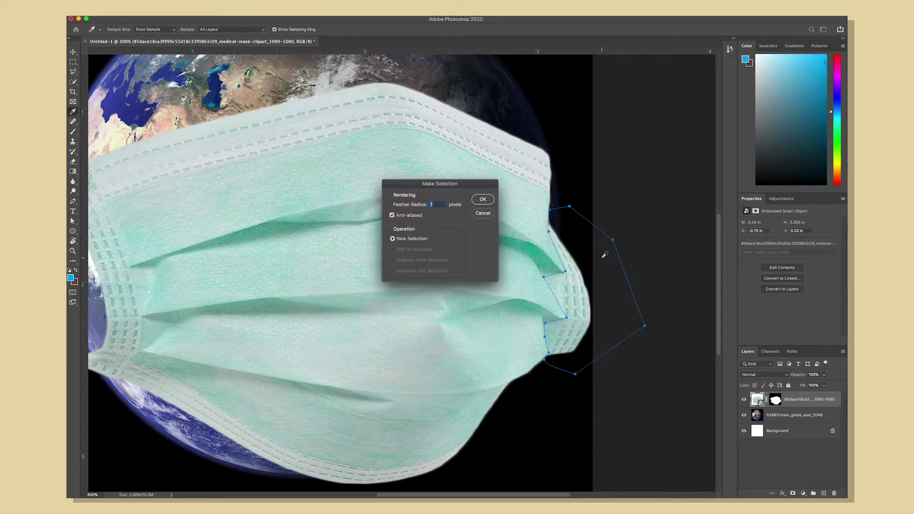
{"action": "left_click", "coordinate": [483, 199]}
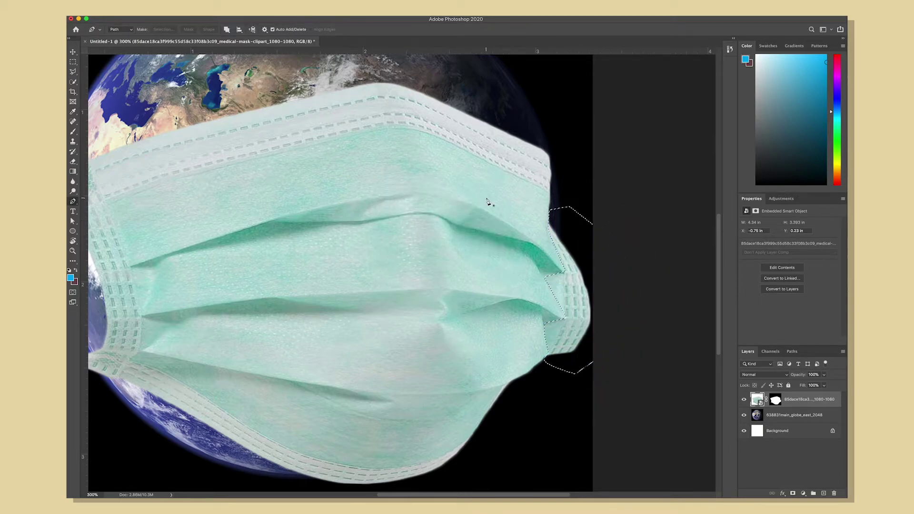
{"action": "left_click", "coordinate": [776, 400]}
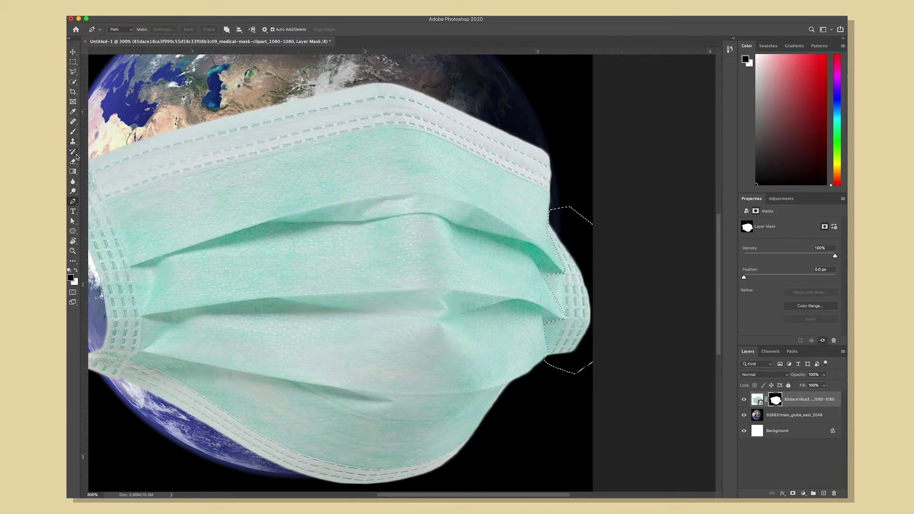
{"action": "left_click", "coordinate": [74, 133]}
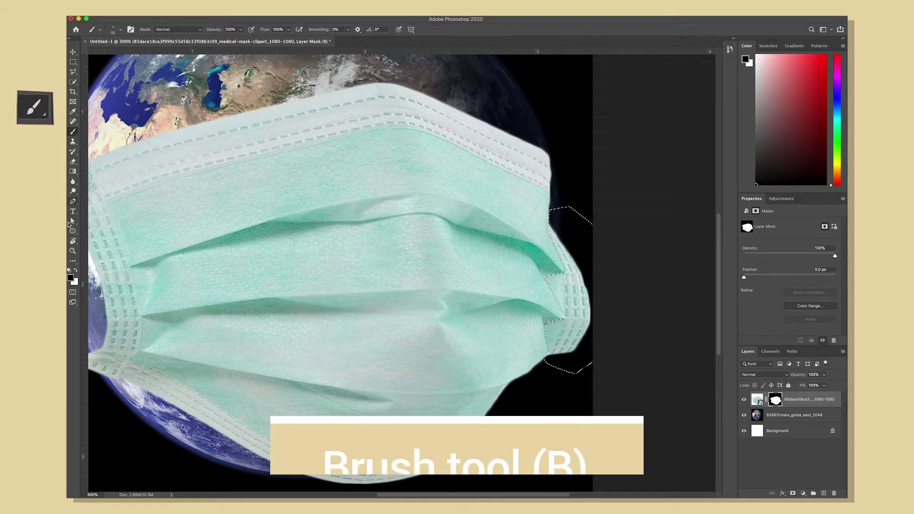
{"action": "left_click", "coordinate": [71, 277]}
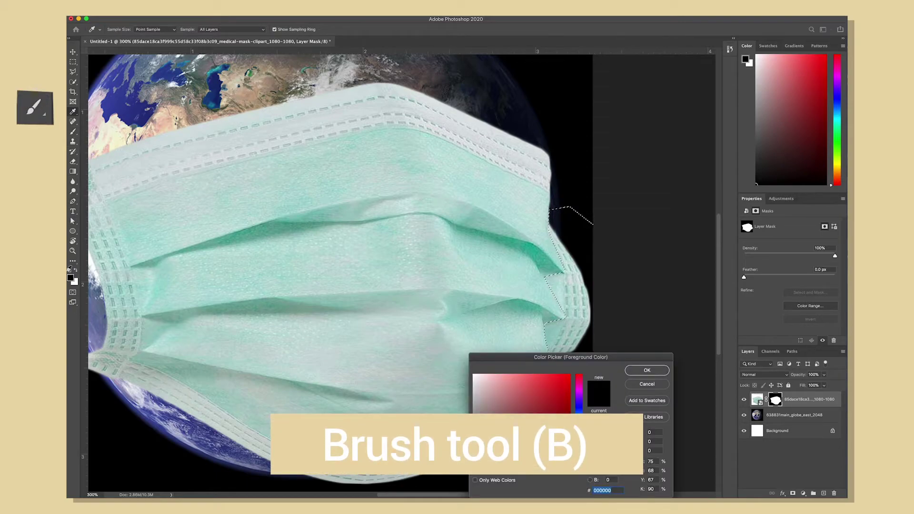
Step: Paint black on the layer mask to hide the strap, deselect, and touch up the faint remnant
{"action": "left_click", "coordinate": [654, 371]}
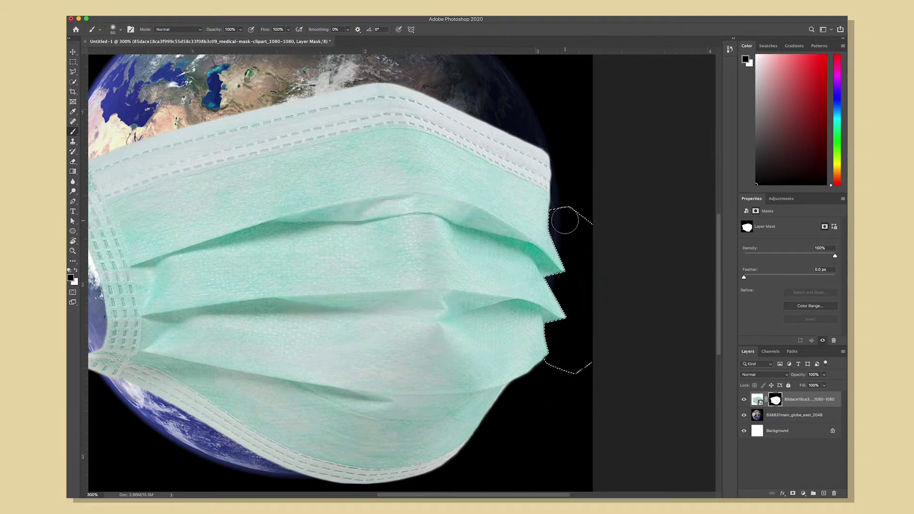
{"action": "left_click", "coordinate": [76, 271]}
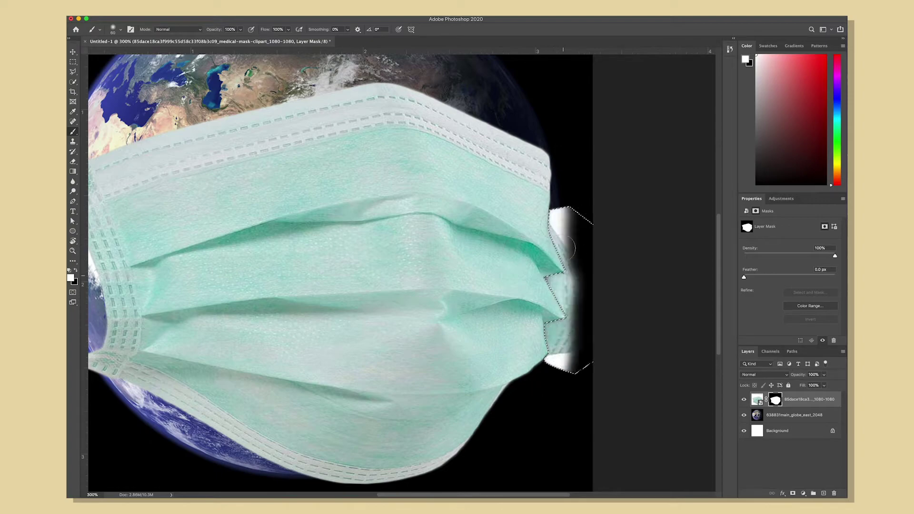
{"action": "left_click_drag", "start_coordinate": [578, 334], "coordinate": [571, 367]}
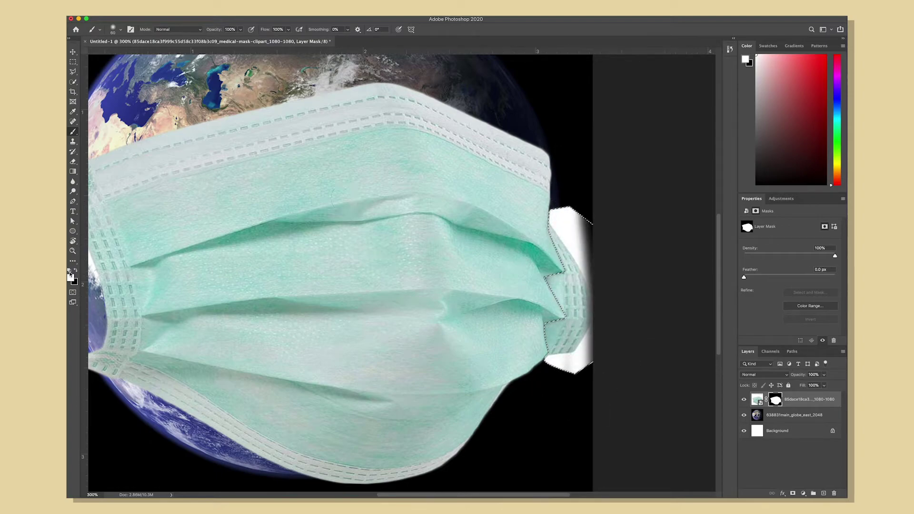
{"action": "left_click", "coordinate": [77, 271]}
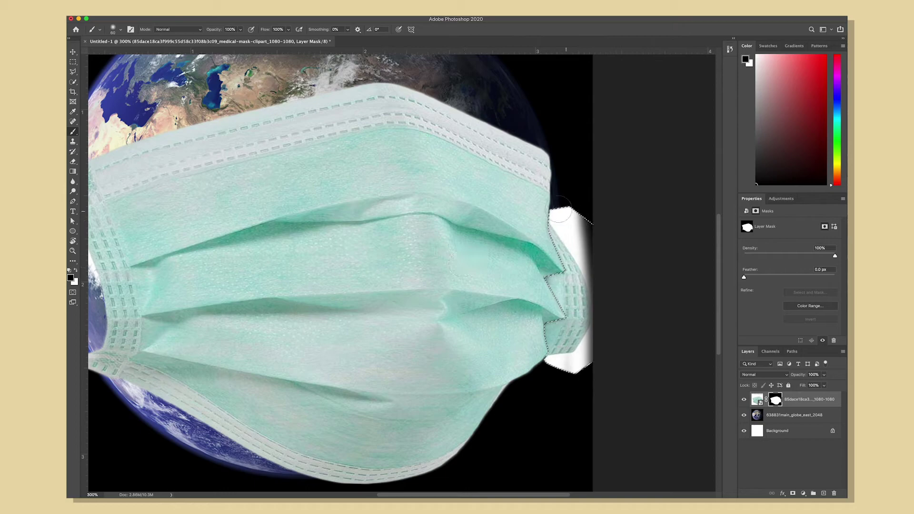
{"action": "mouse_move", "coordinate": [560, 213]}
{"action": "left_mouse_down"}
{"action": "mouse_move", "coordinate": [541, 373]}
{"action": "mouse_move", "coordinate": [567, 194]}
{"action": "mouse_move", "coordinate": [574, 367]}
{"action": "mouse_move", "coordinate": [599, 204]}
{"action": "mouse_move", "coordinate": [591, 392]}
{"action": "mouse_move", "coordinate": [584, 176]}
{"action": "mouse_move", "coordinate": [552, 153]}
{"action": "mouse_move", "coordinate": [564, 390]}
{"action": "mouse_move", "coordinate": [552, 391]}
{"action": "mouse_move", "coordinate": [553, 172]}
{"action": "mouse_move", "coordinate": [560, 307]}
{"action": "mouse_move", "coordinate": [598, 285]}
{"action": "mouse_move", "coordinate": [565, 380]}
{"action": "mouse_move", "coordinate": [553, 375]}
{"action": "mouse_move", "coordinate": [594, 356]}
{"action": "mouse_move", "coordinate": [557, 370]}
{"action": "left_mouse_up"}
{"action": "key", "text": "super+d"}
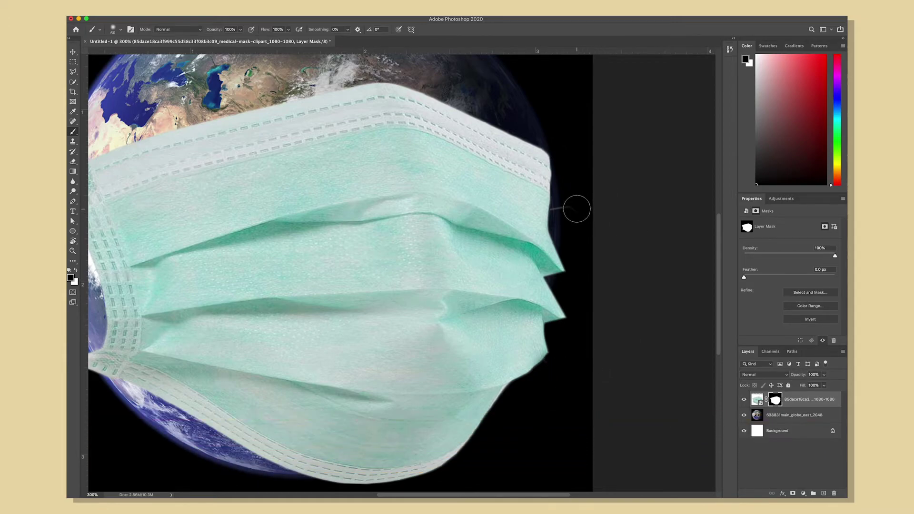
{"action": "left_click_drag", "start_coordinate": [577, 209], "coordinate": [559, 211]}
{"action": "key", "text": "super+minus"}
{"action": "key", "text": "super+minus"}
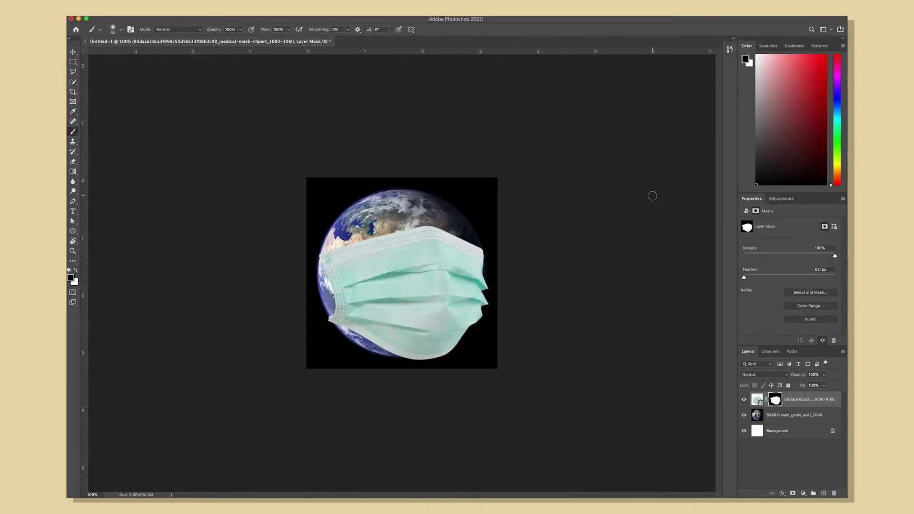
Step: Set up the Burn tool on the mask image, rasterizing it, with 100% brush hardness
{"action": "key", "text": "a"}
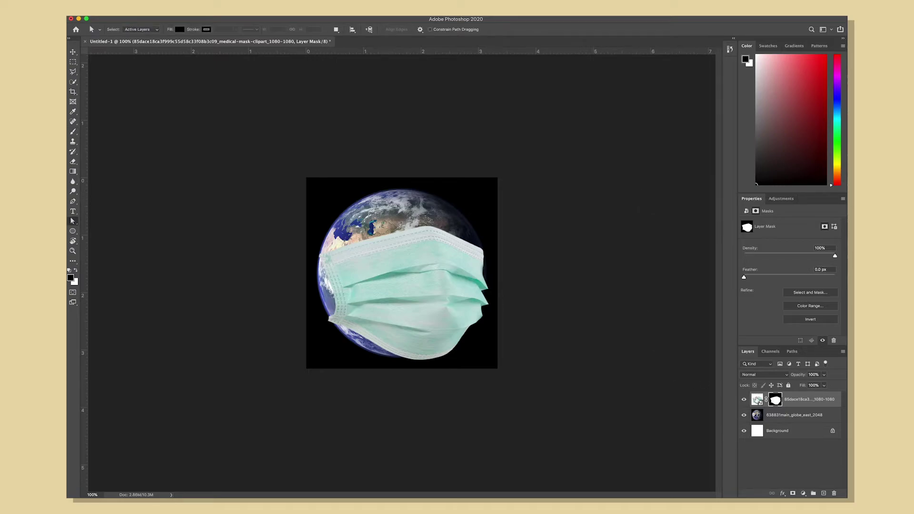
{"action": "left_click", "coordinate": [757, 400]}
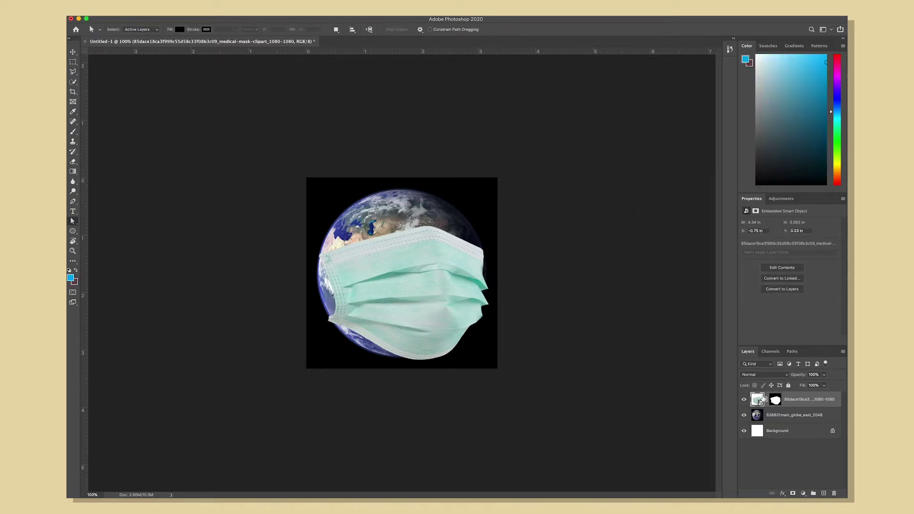
{"action": "left_click", "coordinate": [73, 192]}
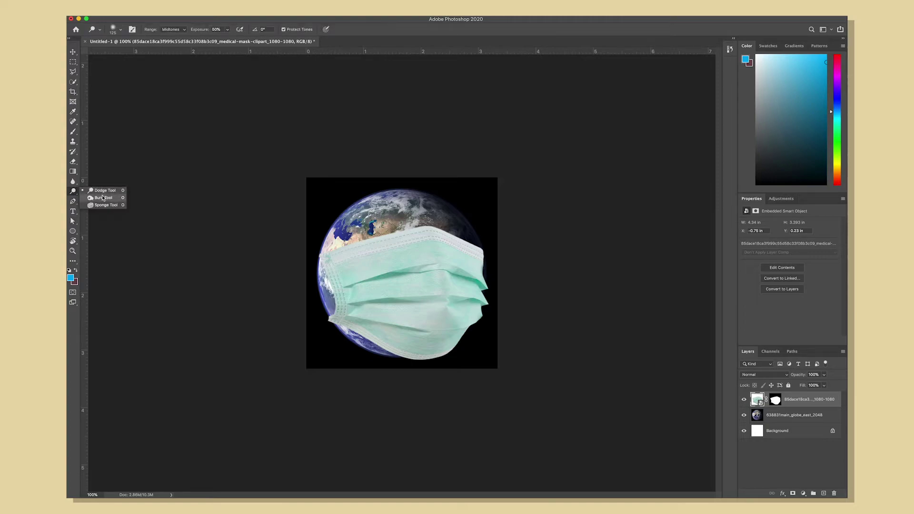
{"action": "left_click", "coordinate": [103, 198]}
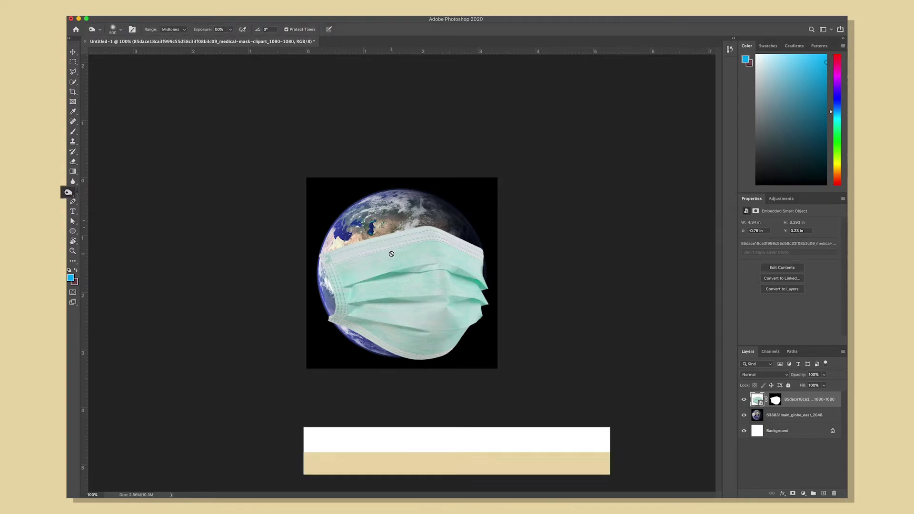
{"action": "left_click", "coordinate": [425, 266]}
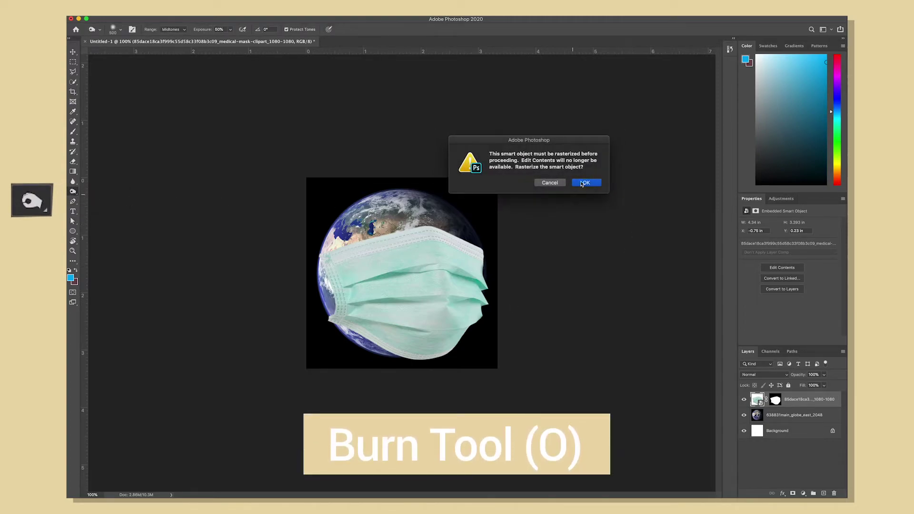
{"action": "left_click", "coordinate": [582, 184]}
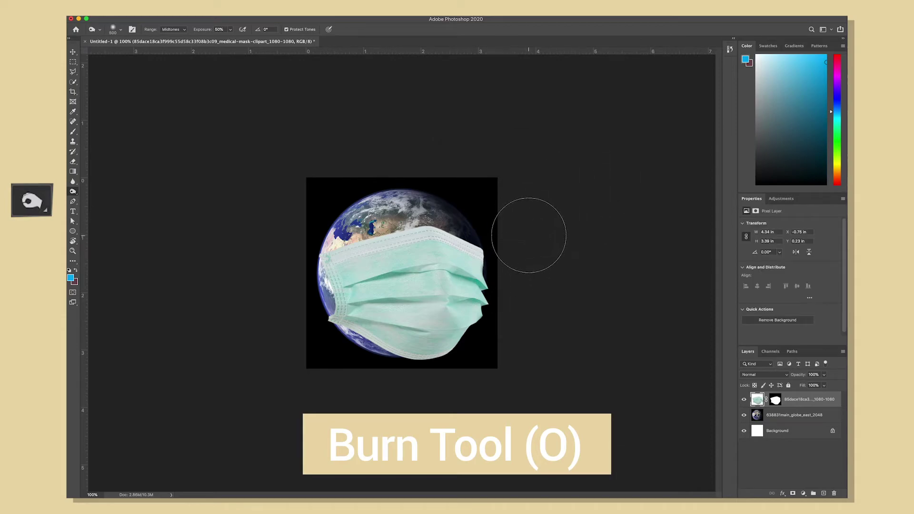
{"action": "left_click", "coordinate": [121, 30]}
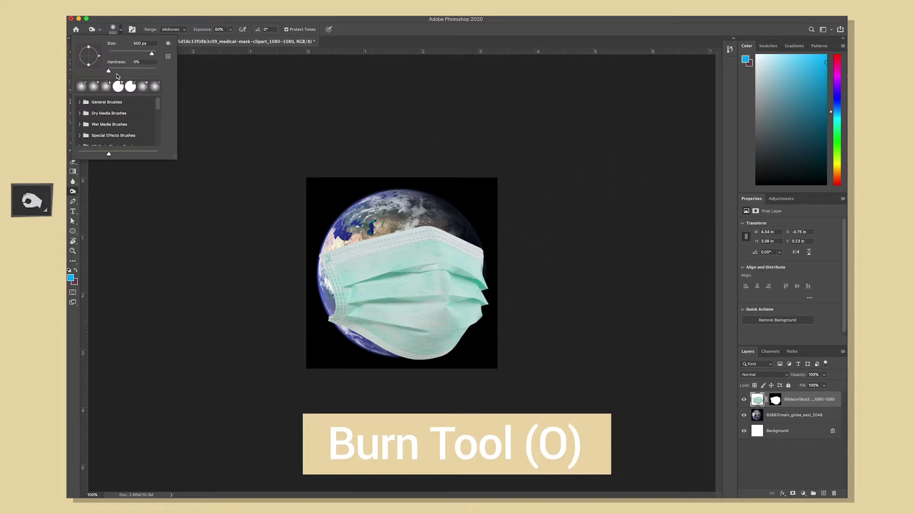
{"action": "mouse_move", "coordinate": [109, 70]}
{"action": "left_mouse_down"}
{"action": "mouse_move", "coordinate": [157, 71]}
{"action": "mouse_move", "coordinate": [109, 73]}
{"action": "left_mouse_up"}
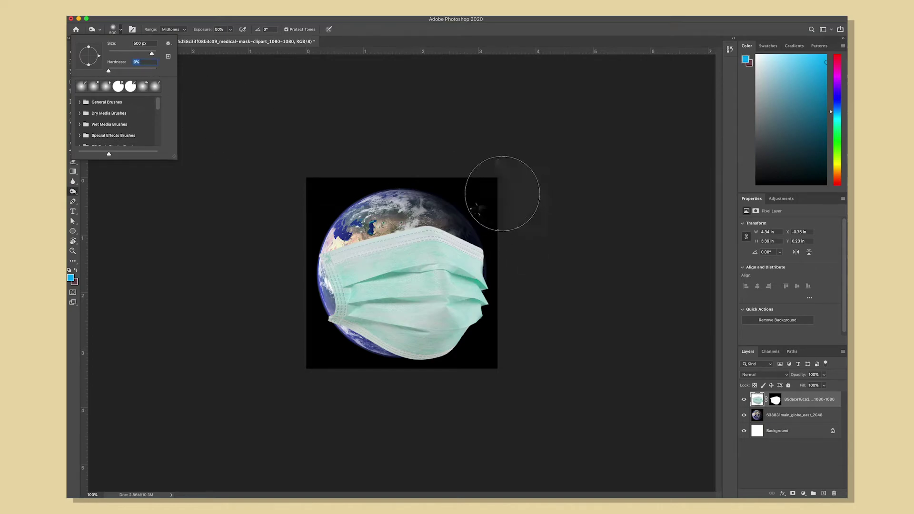
{"action": "left_click", "coordinate": [507, 205]}
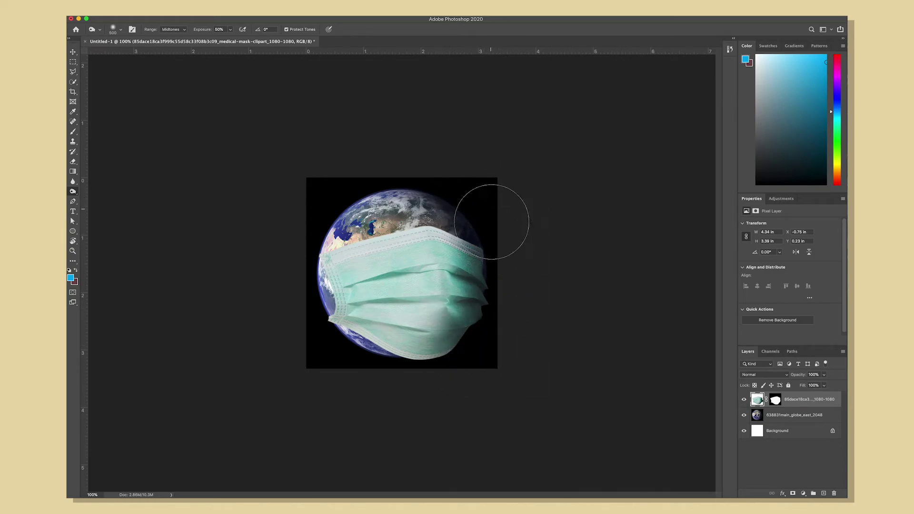
Step: Darken the mask's lower right edge, then undo the last two over-dark strokes
{"action": "mouse_move", "coordinate": [491, 211]}
{"action": "left_mouse_down"}
{"action": "mouse_move", "coordinate": [472, 352]}
{"action": "mouse_move", "coordinate": [431, 377]}
{"action": "mouse_move", "coordinate": [502, 293]}
{"action": "mouse_move", "coordinate": [500, 204]}
{"action": "mouse_move", "coordinate": [477, 335]}
{"action": "mouse_move", "coordinate": [431, 374]}
{"action": "mouse_move", "coordinate": [508, 307]}
{"action": "mouse_move", "coordinate": [505, 208]}
{"action": "mouse_move", "coordinate": [501, 344]}
{"action": "mouse_move", "coordinate": [424, 389]}
{"action": "mouse_move", "coordinate": [499, 301]}
{"action": "mouse_move", "coordinate": [480, 185]}
{"action": "mouse_move", "coordinate": [506, 214]}
{"action": "mouse_move", "coordinate": [530, 208]}
{"action": "mouse_move", "coordinate": [472, 351]}
{"action": "mouse_move", "coordinate": [442, 353]}
{"action": "mouse_move", "coordinate": [455, 249]}
{"action": "mouse_move", "coordinate": [403, 171]}
{"action": "mouse_move", "coordinate": [395, 371]}
{"action": "mouse_move", "coordinate": [427, 342]}
{"action": "mouse_move", "coordinate": [444, 201]}
{"action": "mouse_move", "coordinate": [412, 188]}
{"action": "mouse_move", "coordinate": [422, 382]}
{"action": "mouse_move", "coordinate": [410, 403]}
{"action": "mouse_move", "coordinate": [453, 229]}
{"action": "left_mouse_up"}
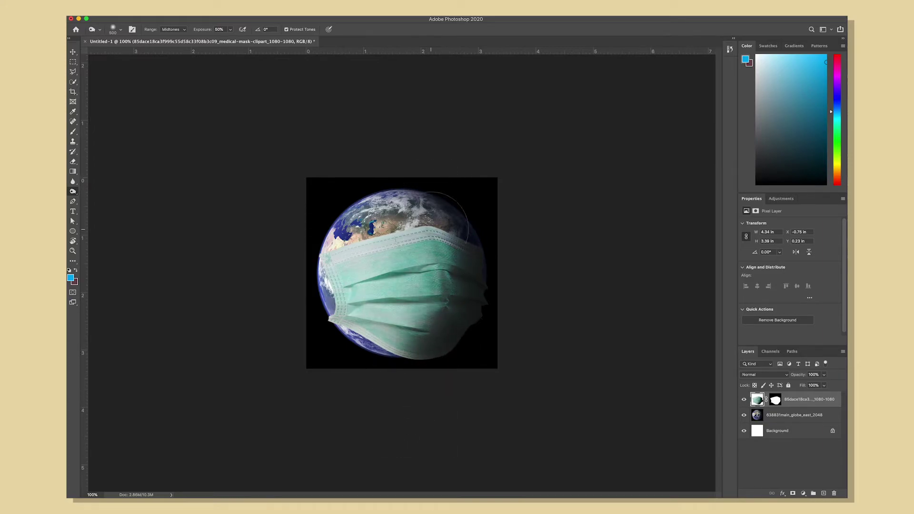
{"action": "key", "text": "super+z"}
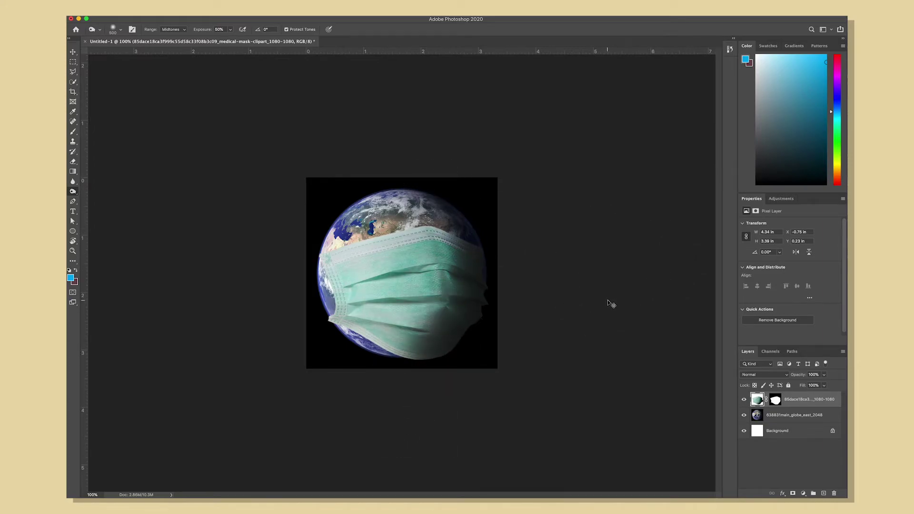
{"action": "key", "text": "super+z"}
{"action": "key", "text": "a"}
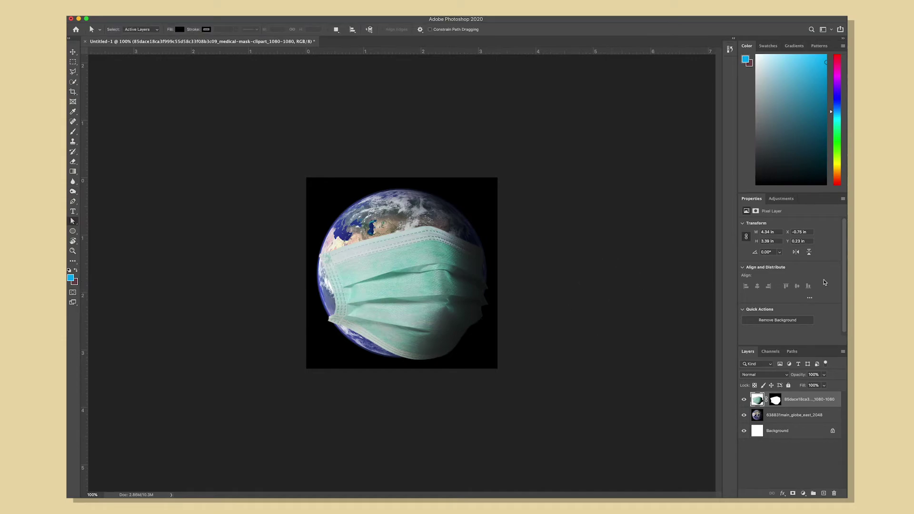
Step: Place the dollar-sign icon, set it to Multiply, and move it right and down onto the mask
{"action": "left_click_drag", "start_coordinate": [590, 174], "coordinate": [436, 290]}
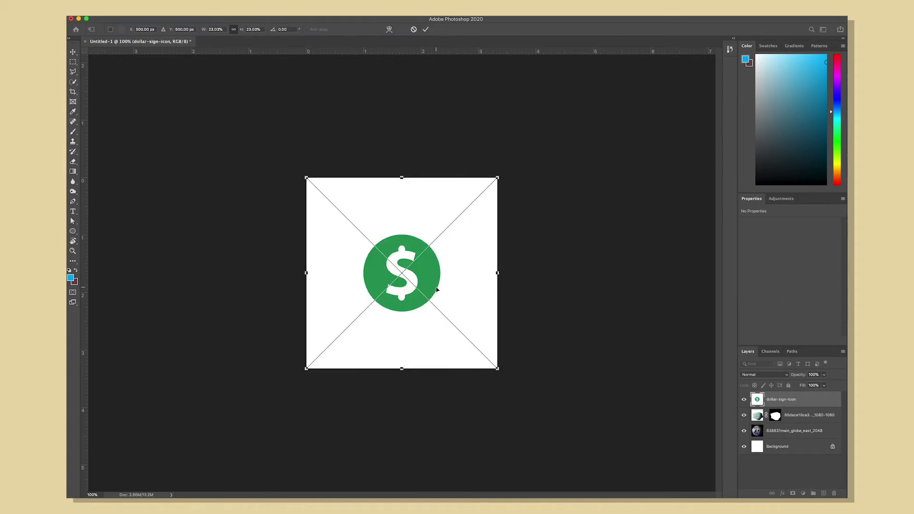
{"action": "key", "text": "Return"}
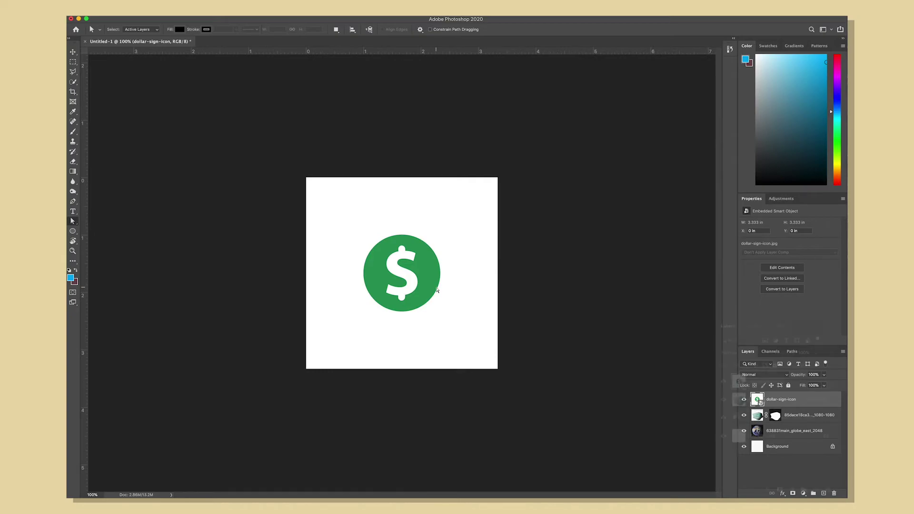
{"action": "left_click", "coordinate": [756, 376]}
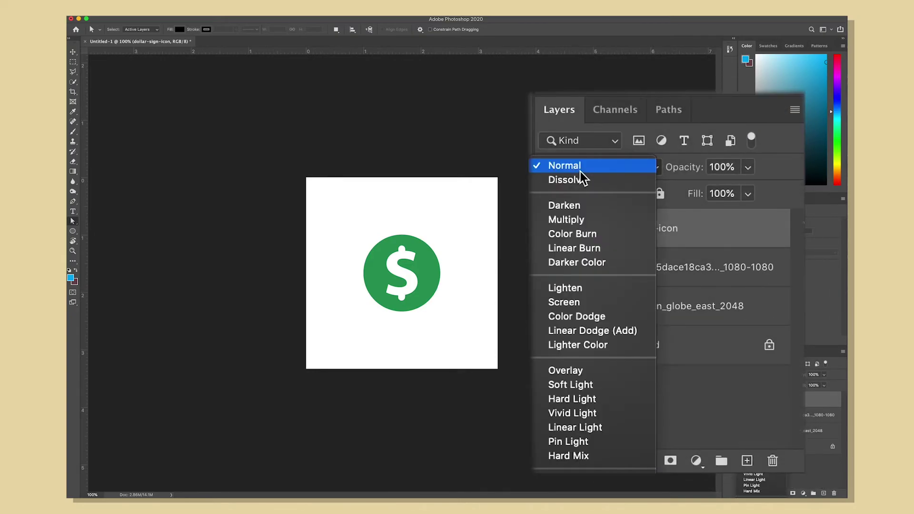
{"action": "left_click", "coordinate": [576, 224]}
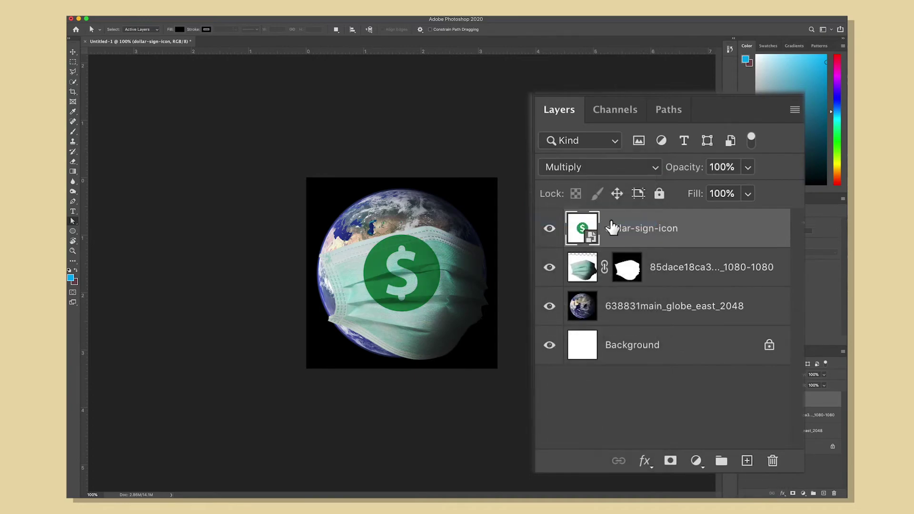
{"action": "key", "text": "v"}
{"action": "left_click_drag", "start_coordinate": [419, 281], "coordinate": [421, 281]}
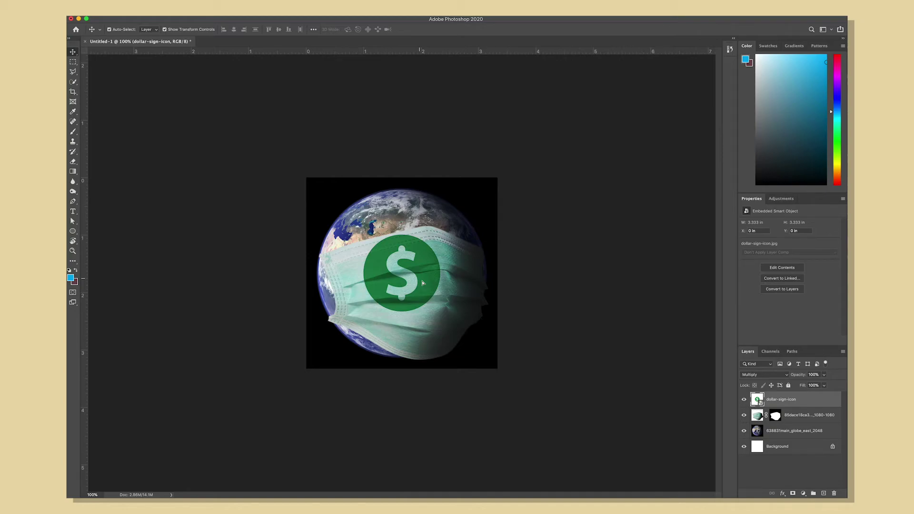
{"action": "left_click_drag", "start_coordinate": [422, 283], "coordinate": [461, 297]}
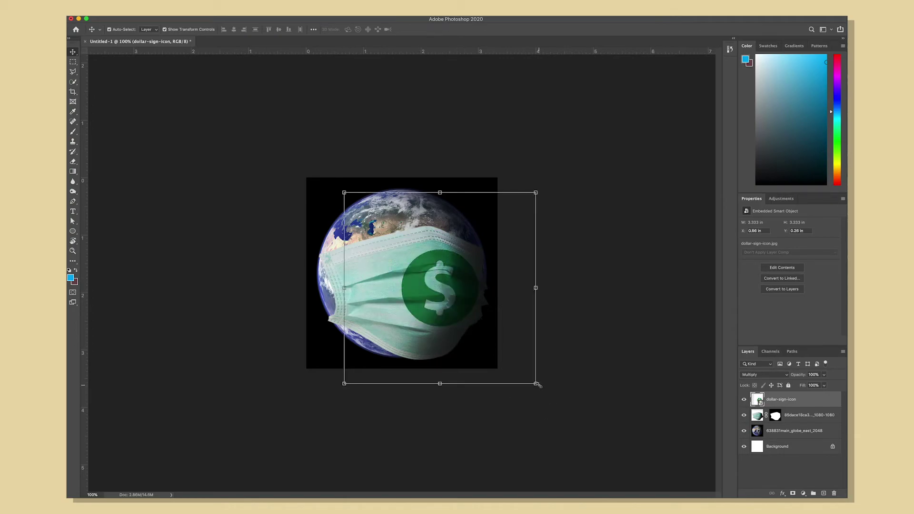
Step: Distort the dollar sign's corners to follow the mask's curve and apply it
{"action": "mouse_move", "coordinate": [537, 386]}
{"action": "left_mouse_down"}
{"action": "mouse_move", "coordinate": [543, 376]}
{"action": "mouse_move", "coordinate": [512, 362]}
{"action": "mouse_move", "coordinate": [542, 394]}
{"action": "mouse_move", "coordinate": [531, 371]}
{"action": "left_mouse_up"}
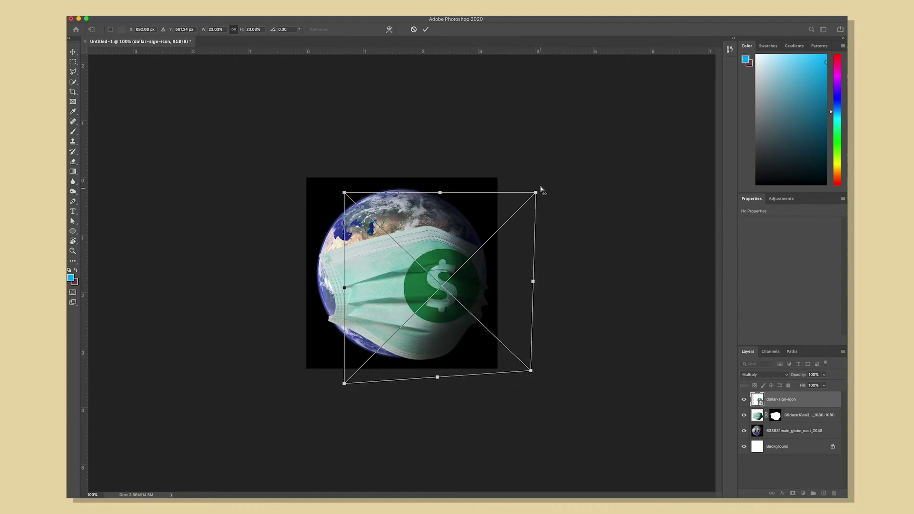
{"action": "left_click_drag", "start_coordinate": [537, 194], "coordinate": [530, 219]}
{"action": "left_click_drag", "start_coordinate": [450, 313], "coordinate": [445, 310]}
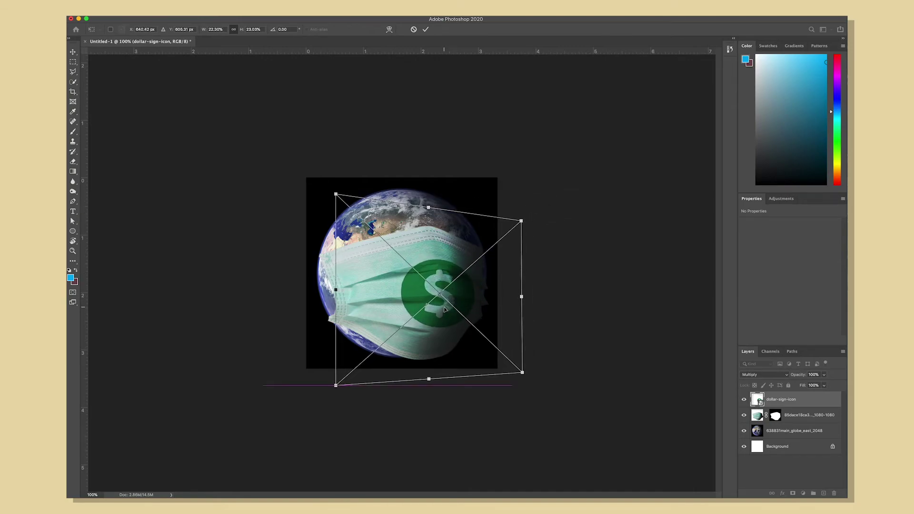
{"action": "key", "text": "Return"}
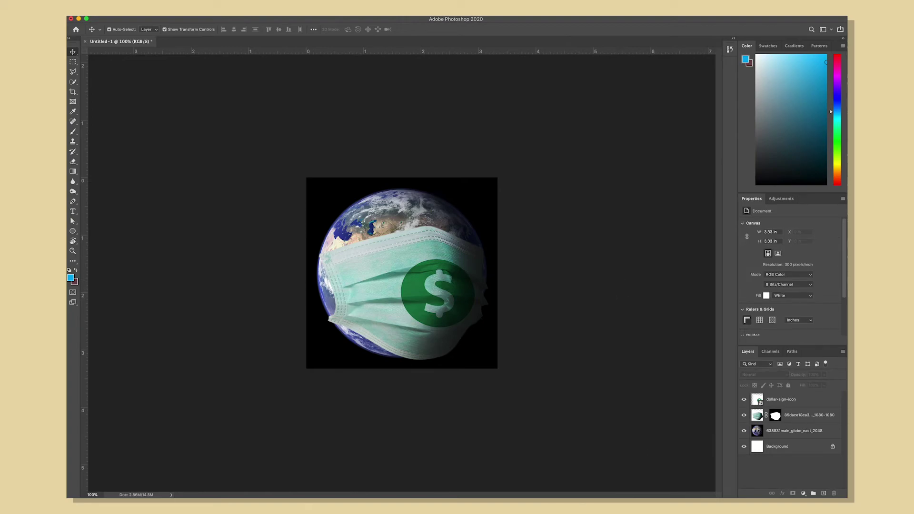
Step: Place Black-Grunge-Texture-02 scaled to cover the canvas and set its blend mode to Lighten
{"action": "left_click_drag", "start_coordinate": [834, 278], "coordinate": [394, 281]}
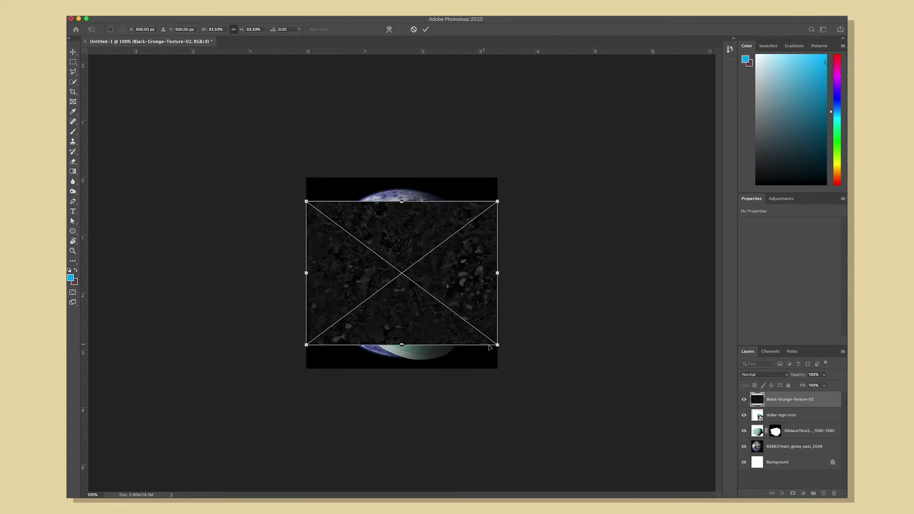
{"action": "left_click_drag", "start_coordinate": [497, 345], "coordinate": [530, 393]}
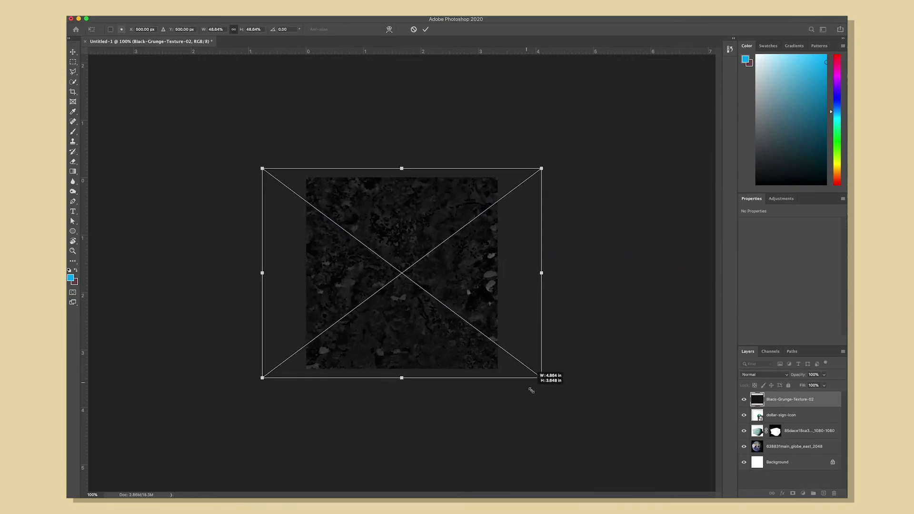
{"action": "key", "text": "Return"}
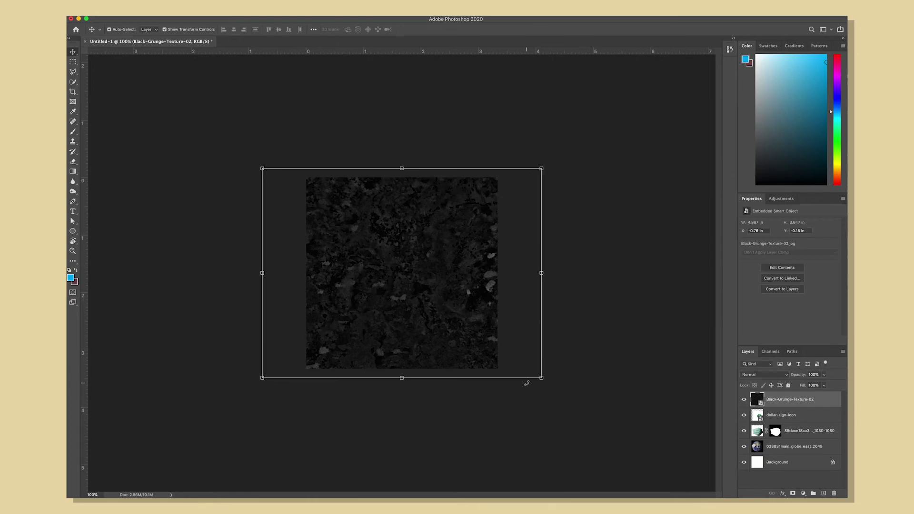
{"action": "key", "text": "super+plus"}
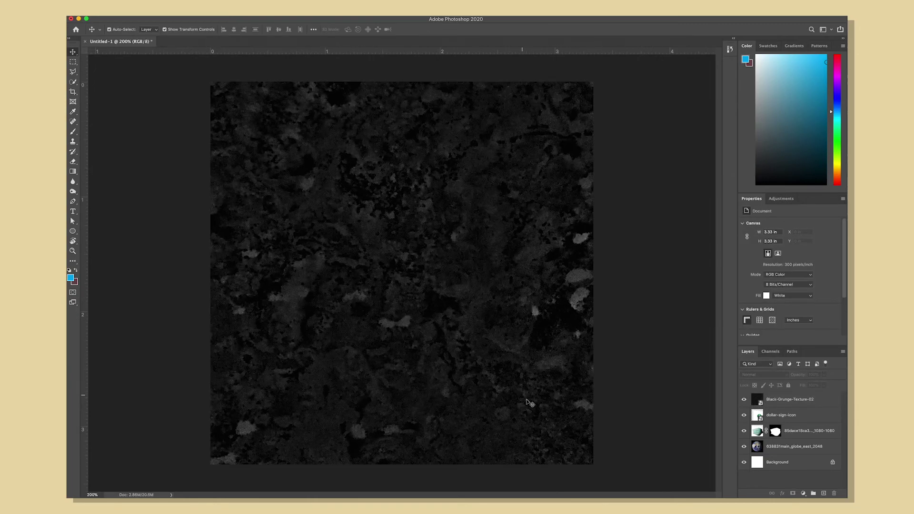
{"action": "left_click", "coordinate": [779, 399]}
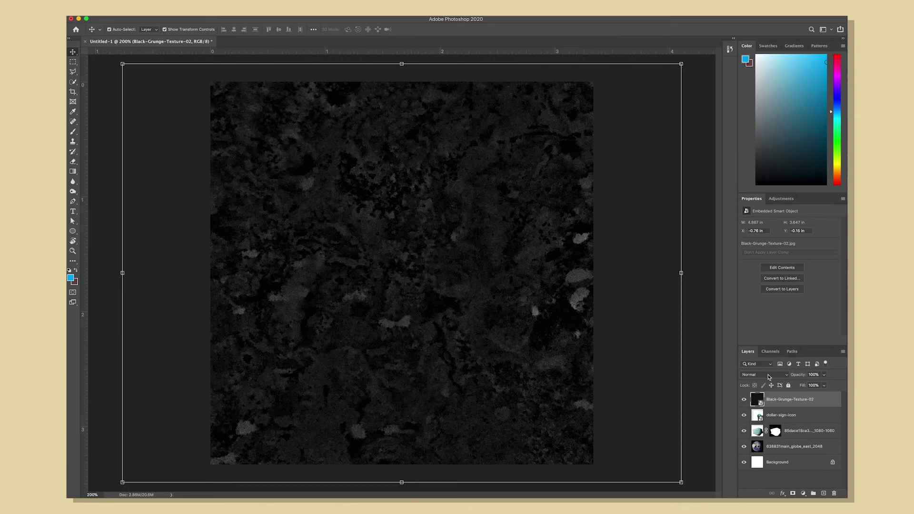
{"action": "left_click", "coordinate": [769, 377]}
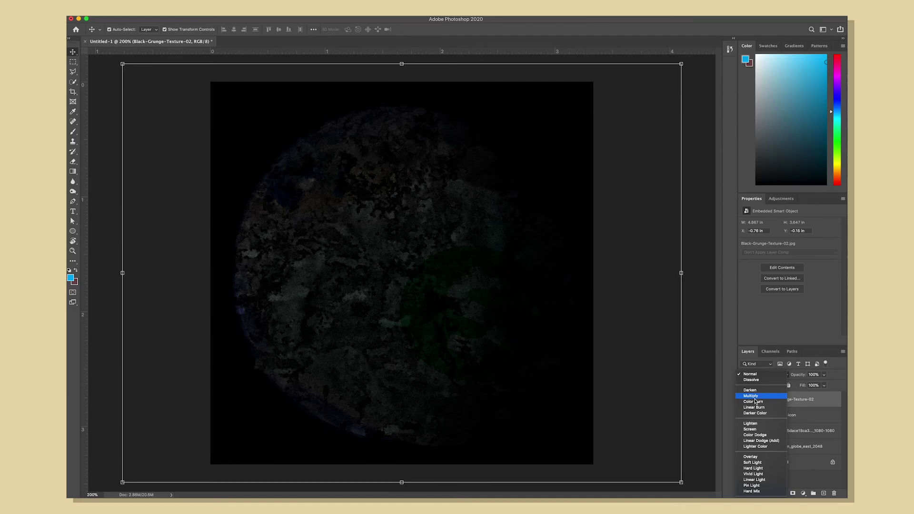
{"action": "left_click", "coordinate": [754, 424]}
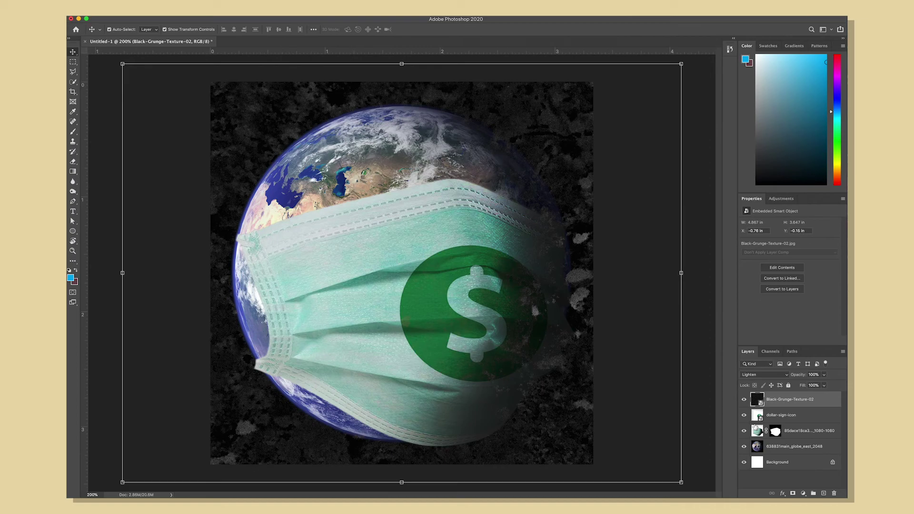
Step: Add a layer mask to the grunge layer and paint black over the globe with an enlarged brush
{"action": "left_click", "coordinate": [793, 495]}
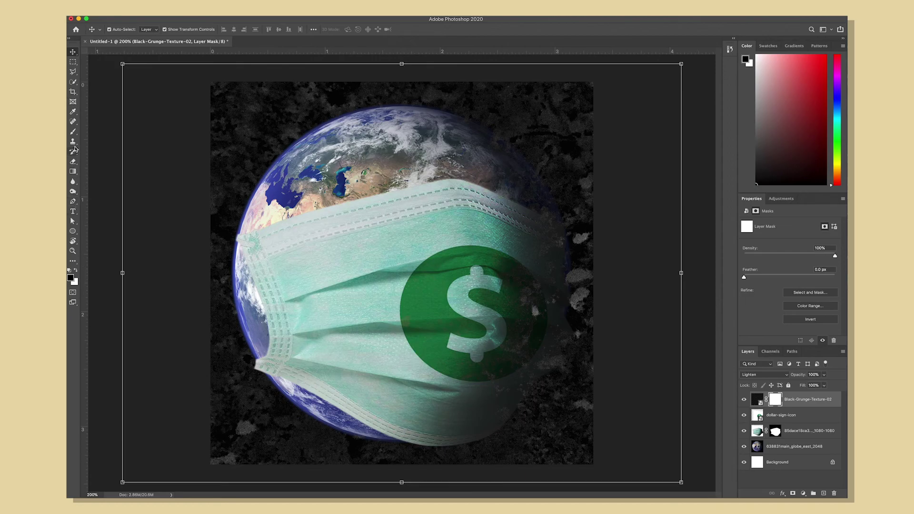
{"action": "left_click", "coordinate": [73, 132]}
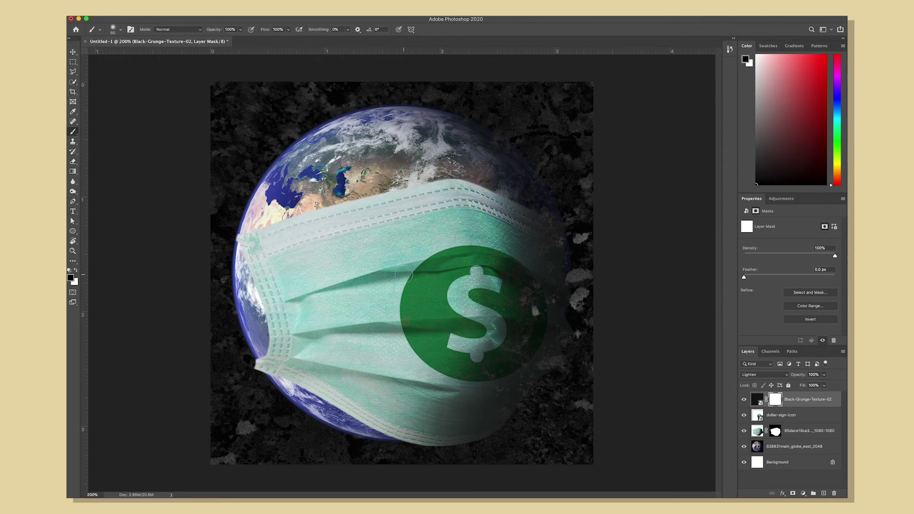
{"action": "key", "text": "bracketright"}
{"action": "key", "text": "bracketright"}
{"action": "key", "text": "bracketright"}
{"action": "key", "text": "bracketright"}
{"action": "key", "text": "bracketright"}
{"action": "key", "text": "bracketright"}
{"action": "key", "text": "bracketright"}
{"action": "key", "text": "bracketright"}
{"action": "key", "text": "bracketright"}
{"action": "key", "text": "bracketright"}
{"action": "key", "text": "bracketright"}
{"action": "key", "text": "bracketright"}
{"action": "key", "text": "bracketright"}
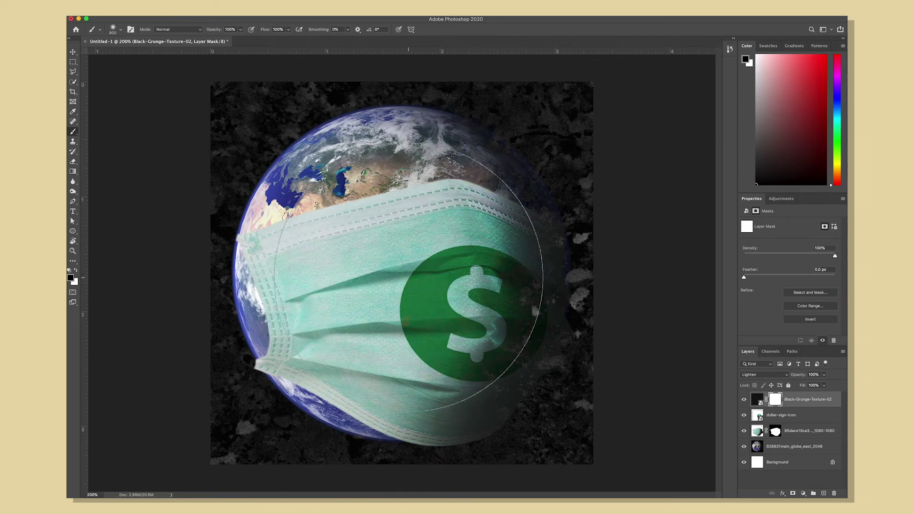
{"action": "left_click", "coordinate": [409, 277]}
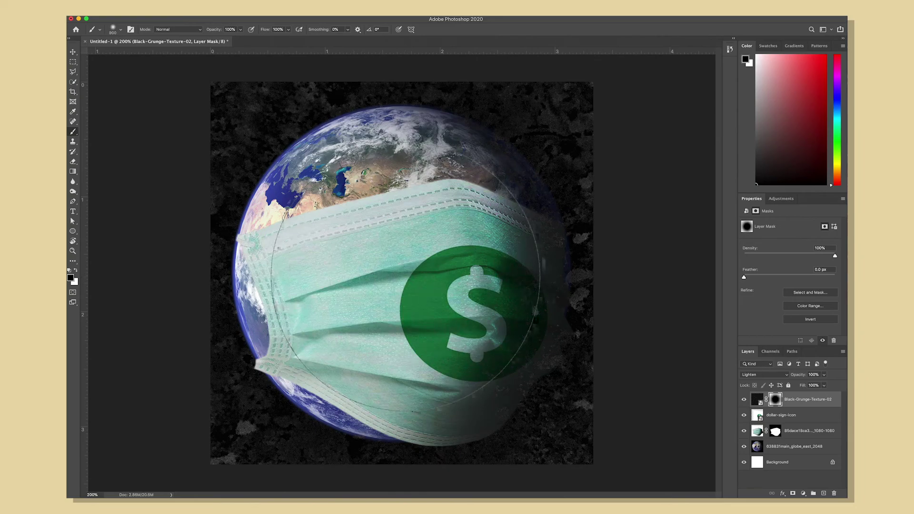
{"action": "left_click", "coordinate": [405, 269]}
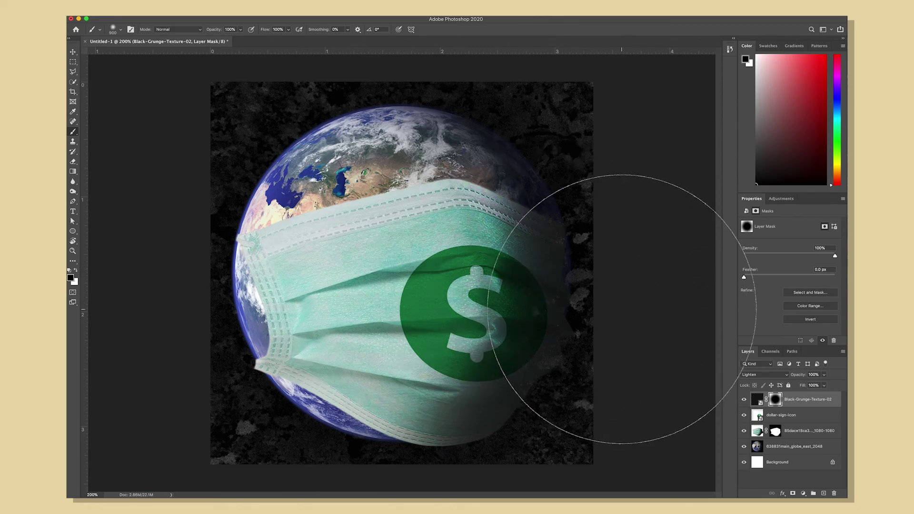
Step: Add a Color Lookup adjustment layer with Turquoise-Sepia abstract and the FuturisticBleak.3DL LUT
{"action": "key", "text": "a"}
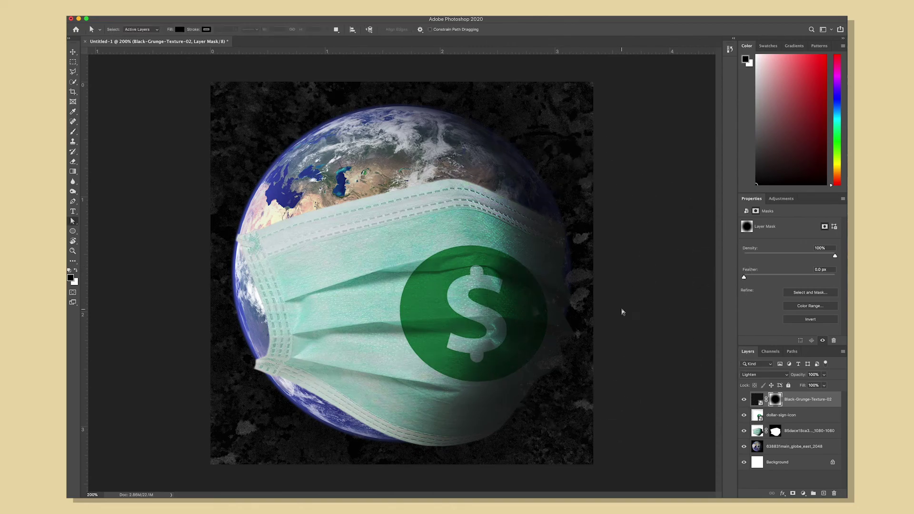
{"action": "left_click", "coordinate": [781, 199]}
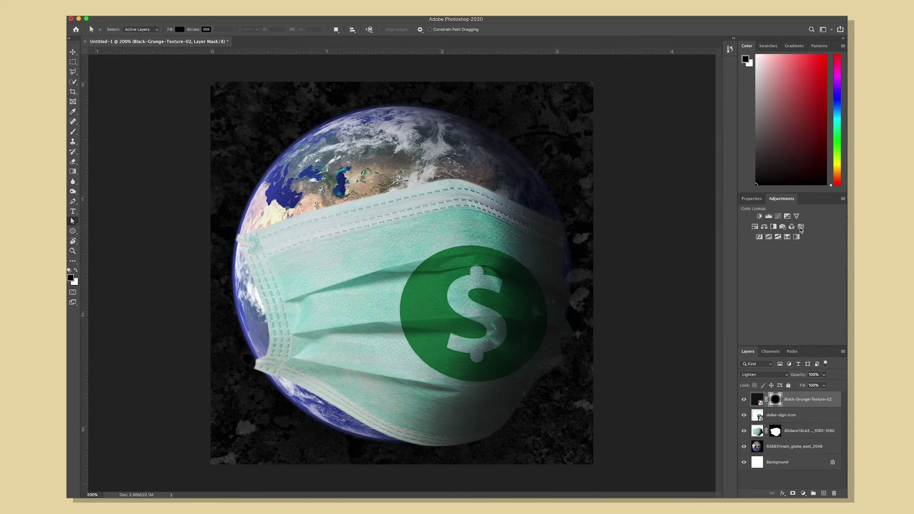
{"action": "left_click", "coordinate": [802, 227]}
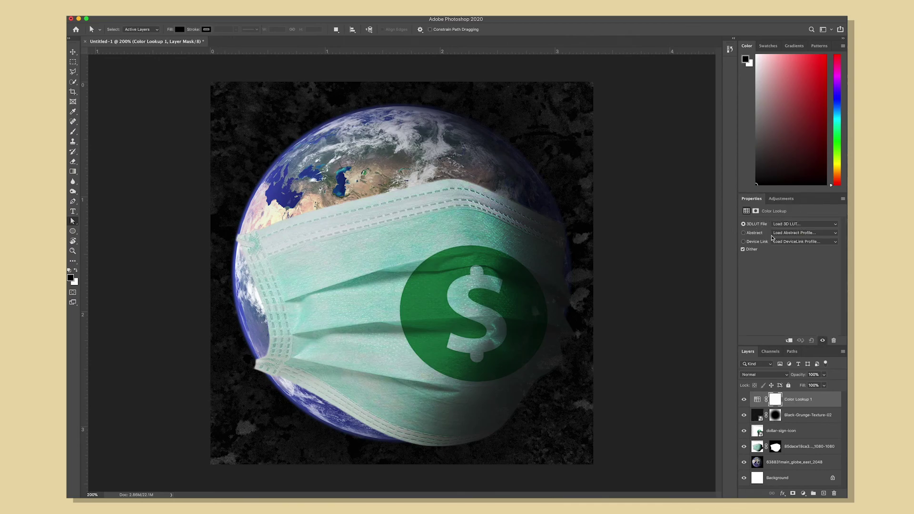
{"action": "left_click", "coordinate": [783, 233]}
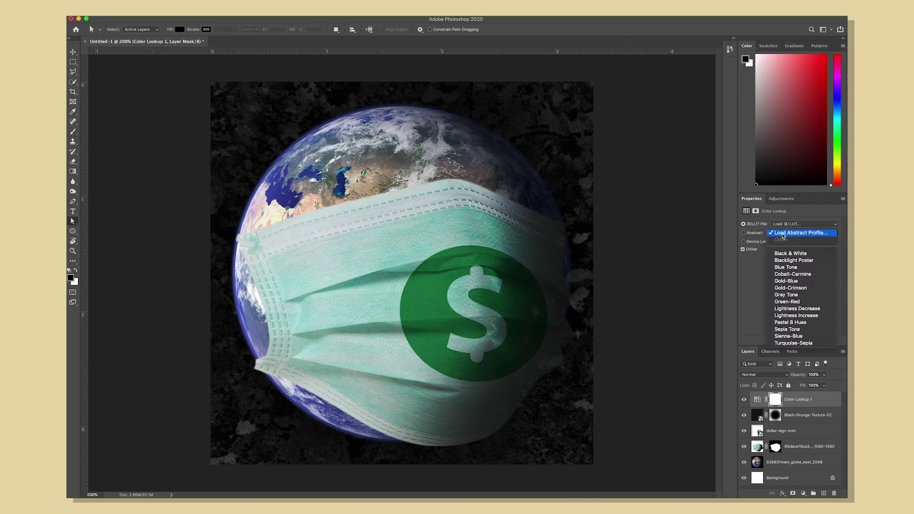
{"action": "left_click", "coordinate": [790, 343]}
{"action": "left_click", "coordinate": [789, 225]}
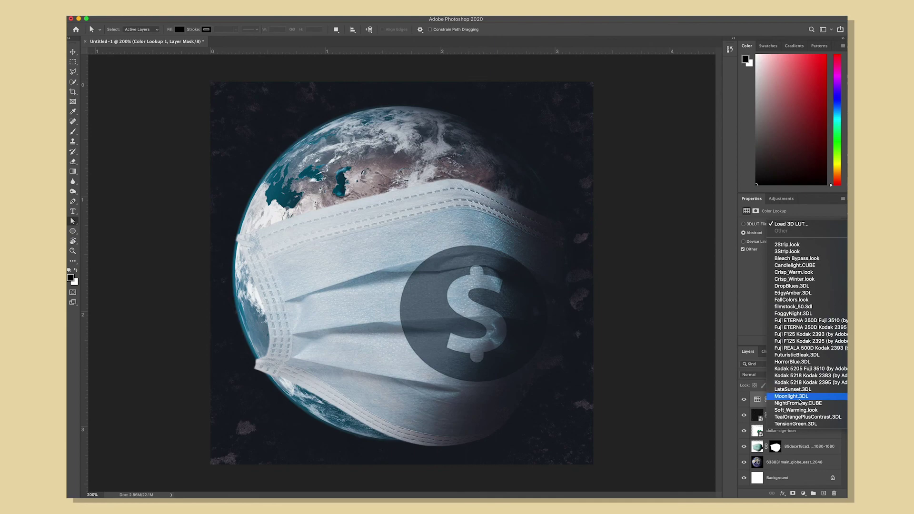
{"action": "left_click", "coordinate": [799, 356]}
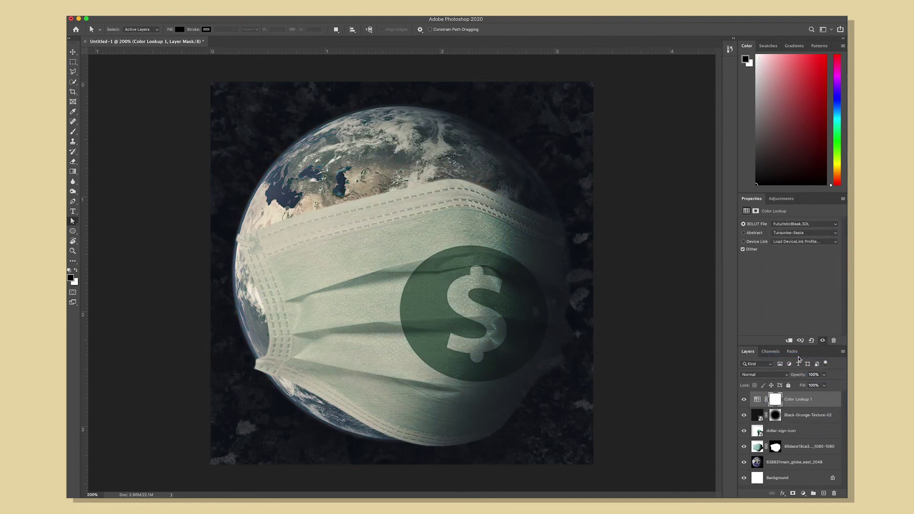